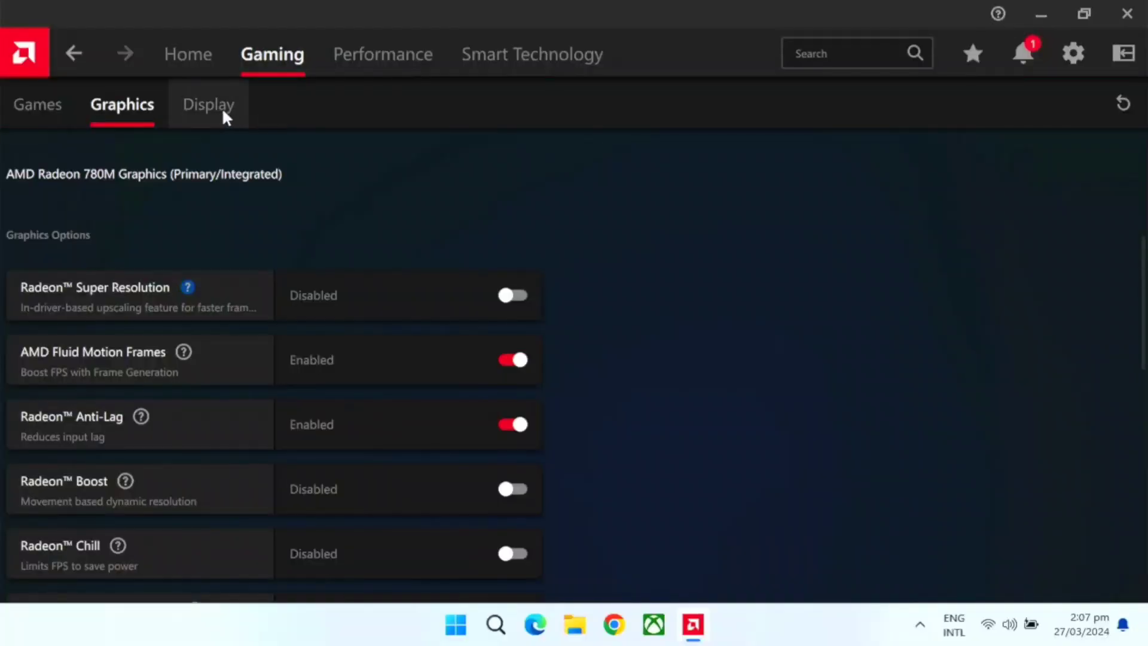
- Open the Gaming display settings and look through the display scaling options
{"action": "left_click", "coordinate": [223, 110]}
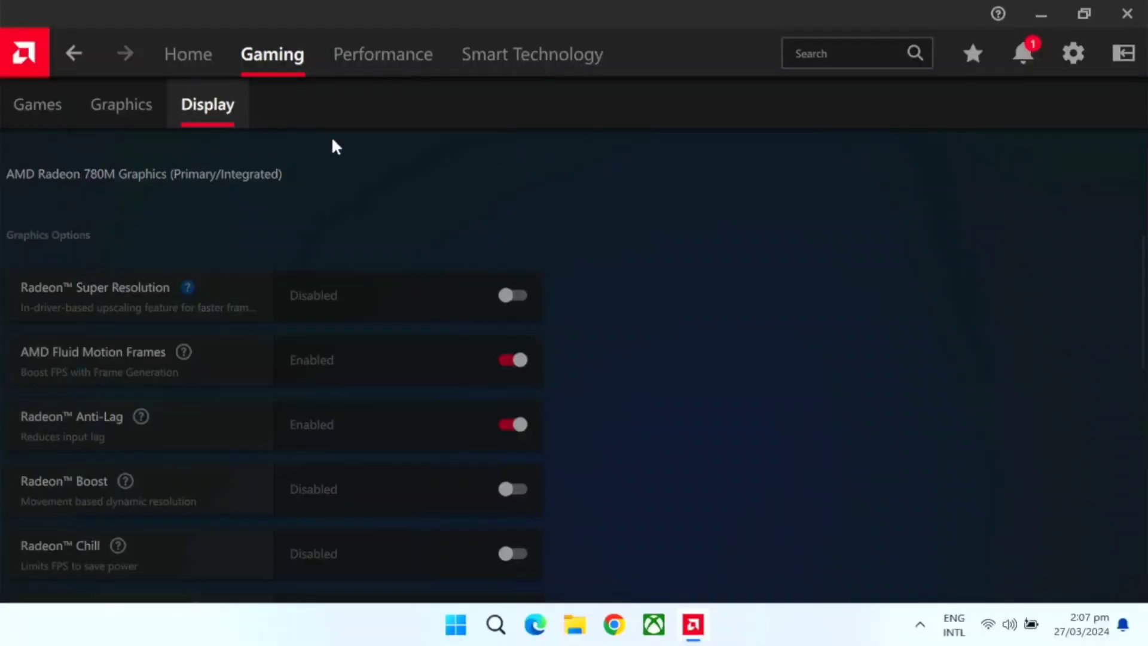
{"action": "scroll", "coordinate": [554, 290], "scroll_direction": "down", "scroll_amount": 2}
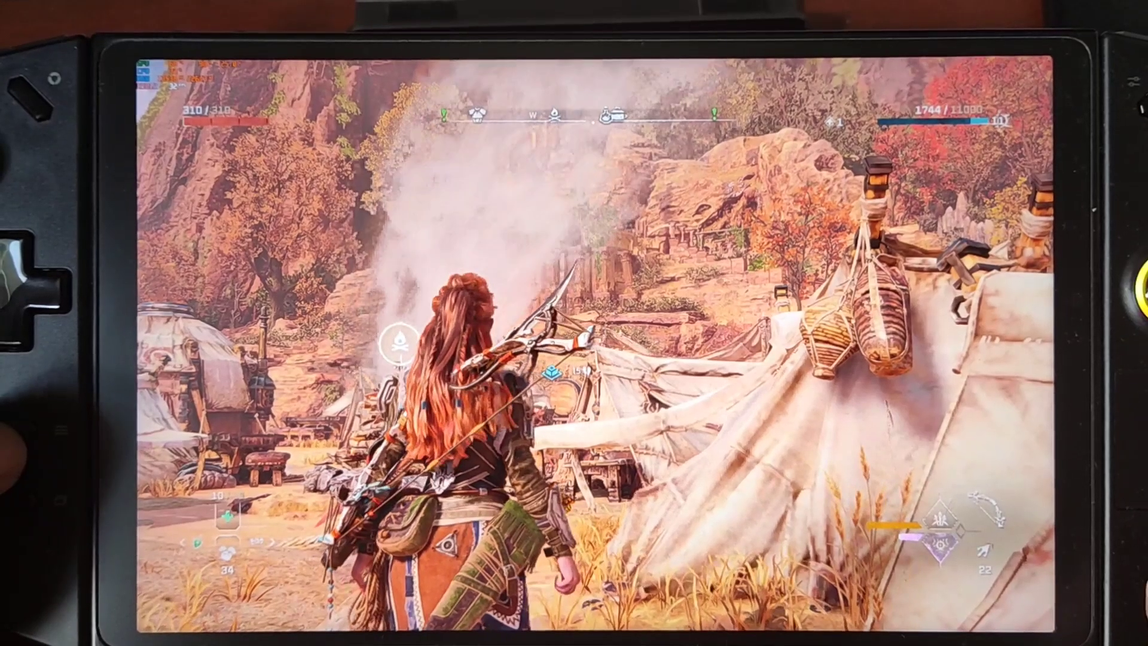
- Turn on GPU Scaling and Integer Scaling in the Horizon Forbidden West profile's graphics settings, and return to the game
{"action": "key", "text": "ctrl+alt+g"}
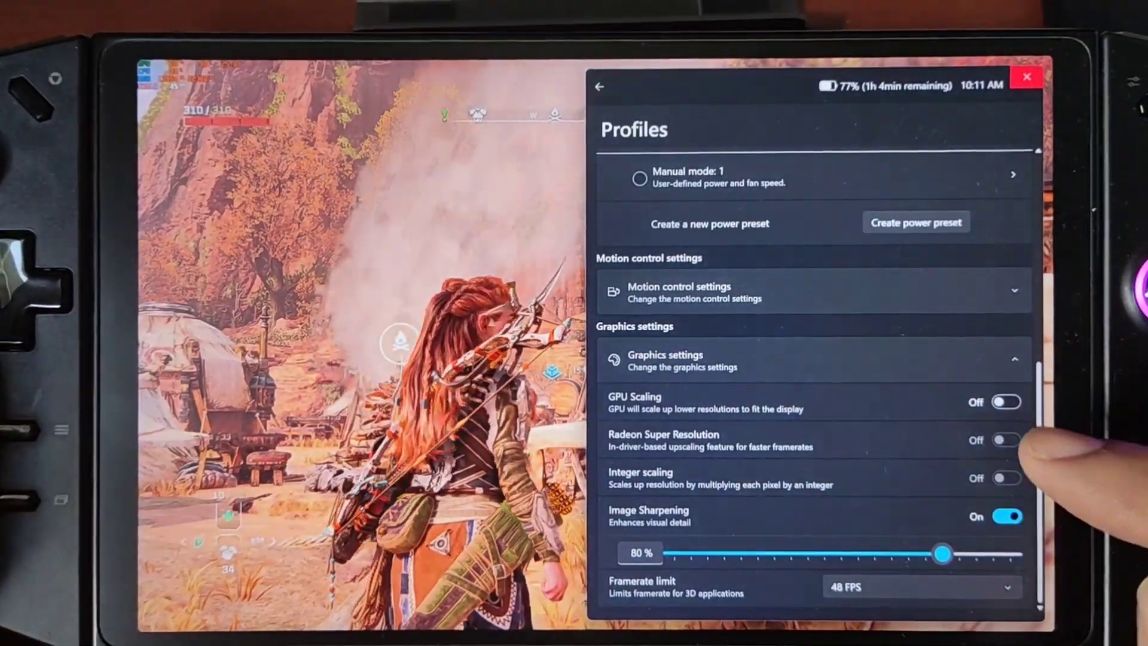
{"action": "left_click", "coordinate": [999, 401]}
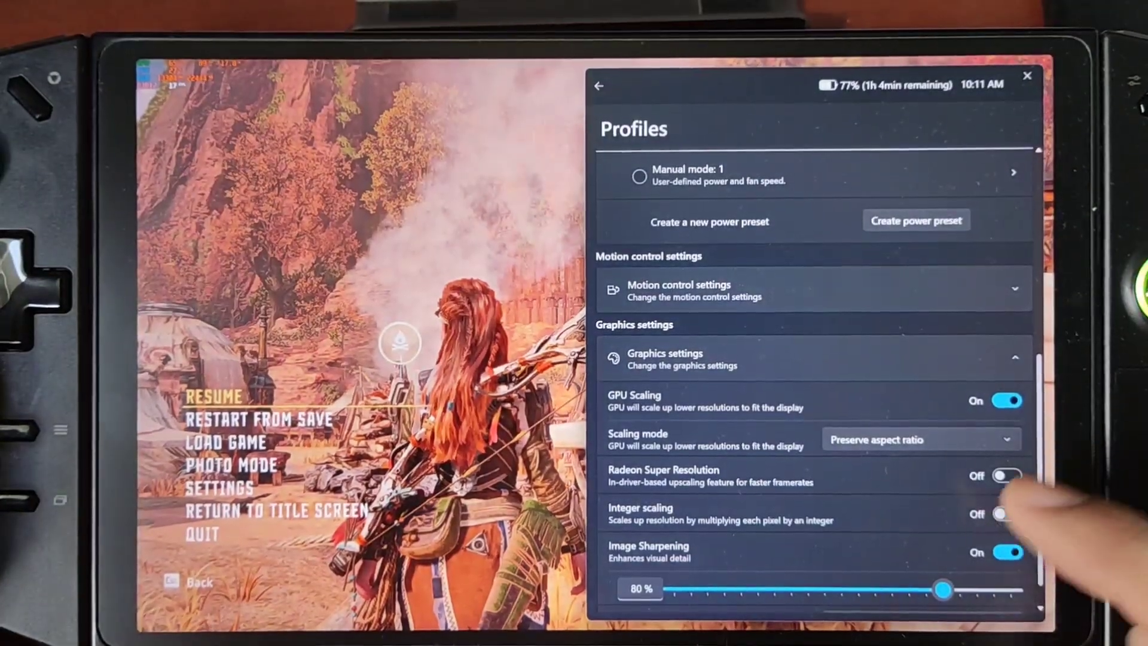
{"action": "left_click", "coordinate": [1007, 513]}
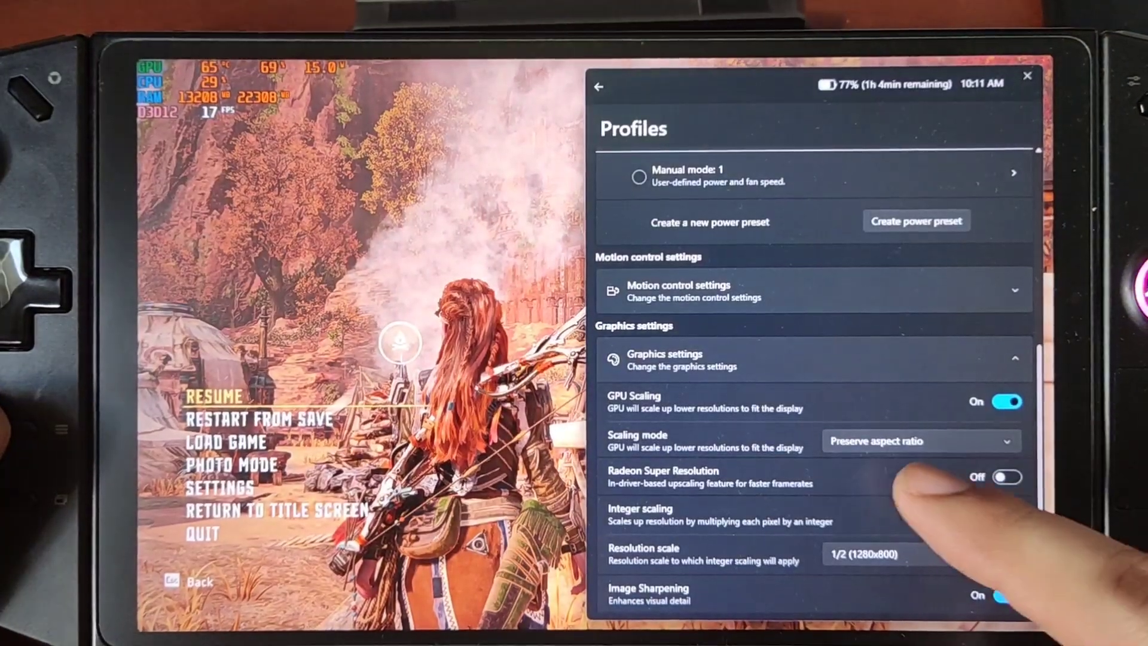
{"action": "scroll", "coordinate": [944, 472], "scroll_direction": "down", "scroll_amount": 1}
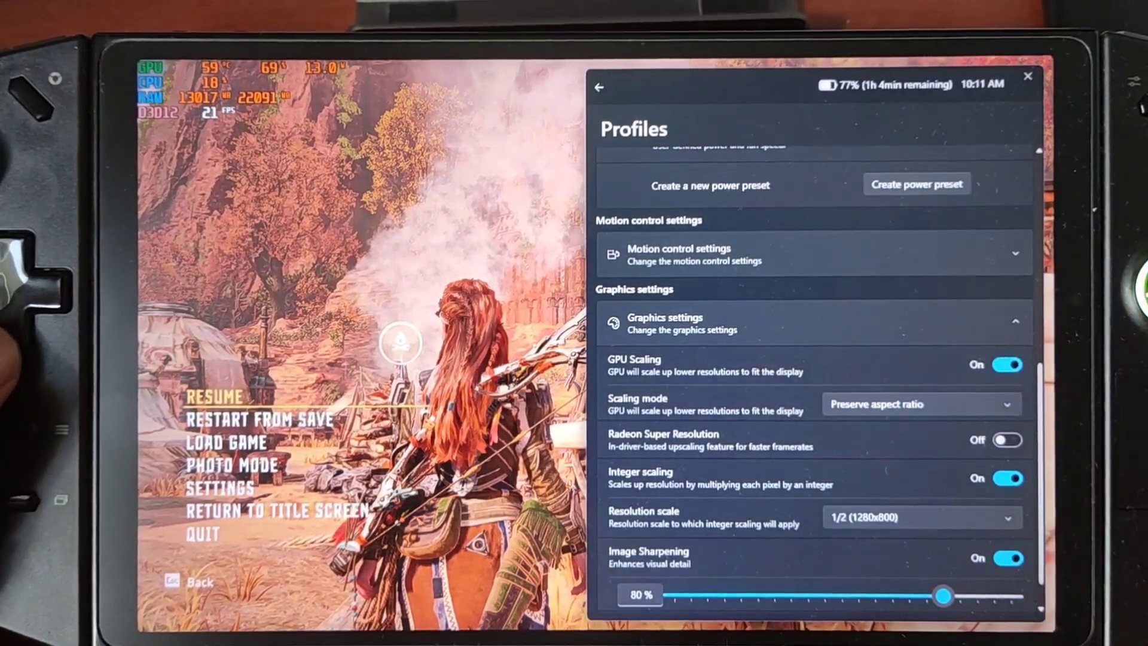
{"action": "key", "text": "Escape"}
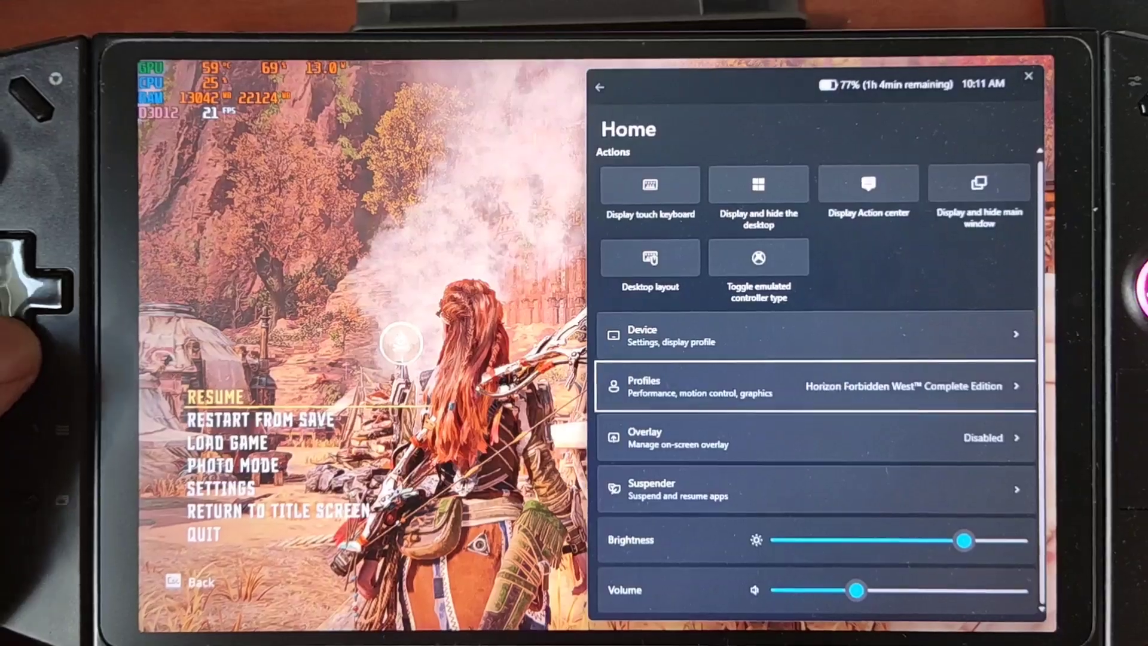
{"action": "key", "text": "Escape"}
{"action": "key", "text": "Return"}
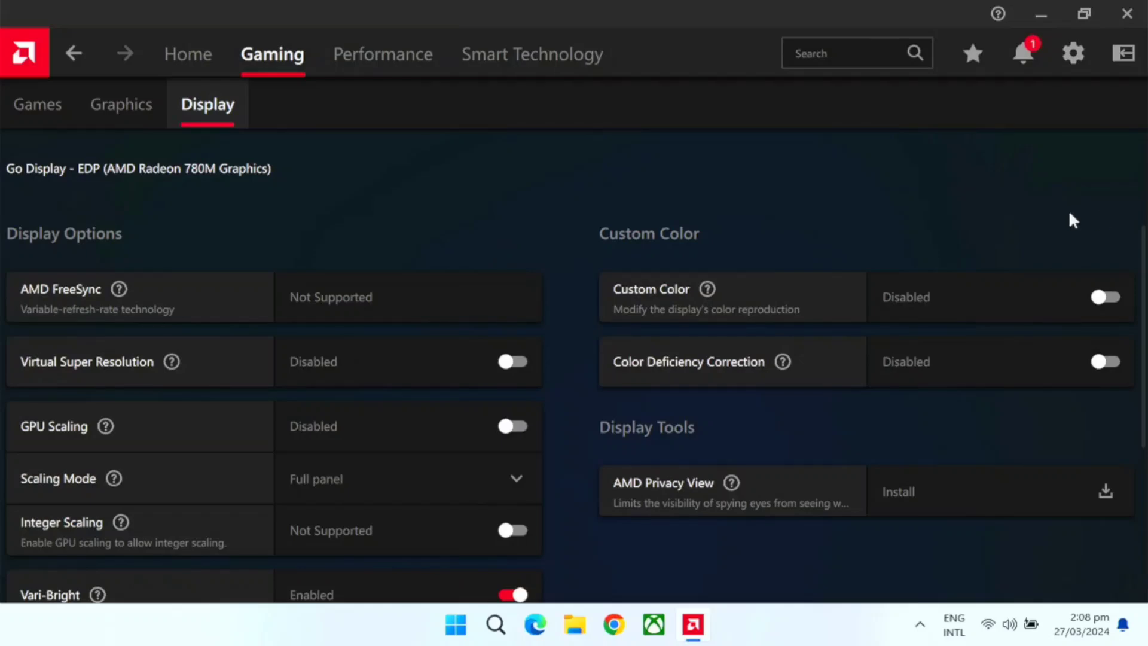
- Minimise the AMD Software window and reveal the hidden system tray icons to reach Handheld Companion
{"action": "left_click", "coordinate": [1041, 13]}
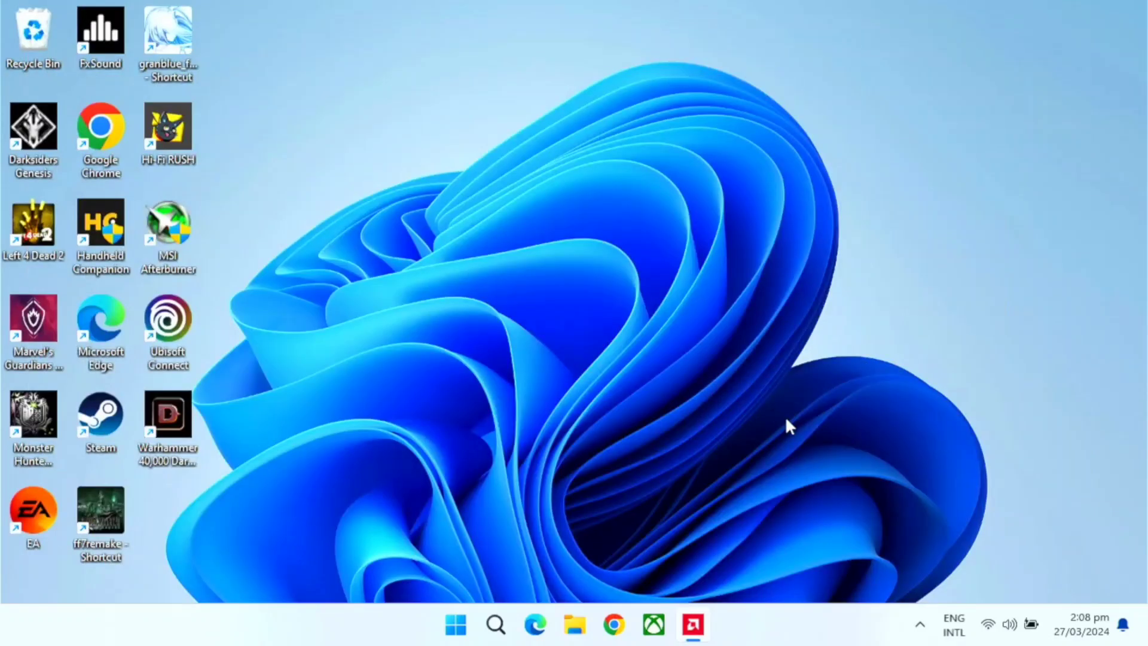
{"action": "left_click", "coordinate": [921, 623]}
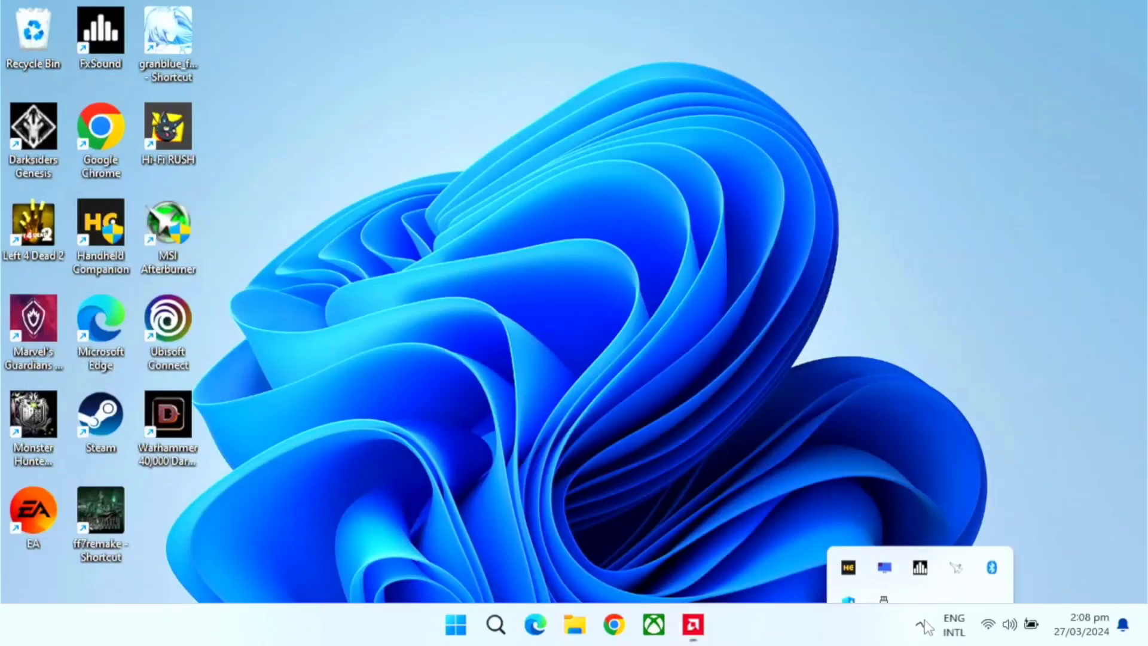
{"action": "left_click", "coordinate": [849, 533]}
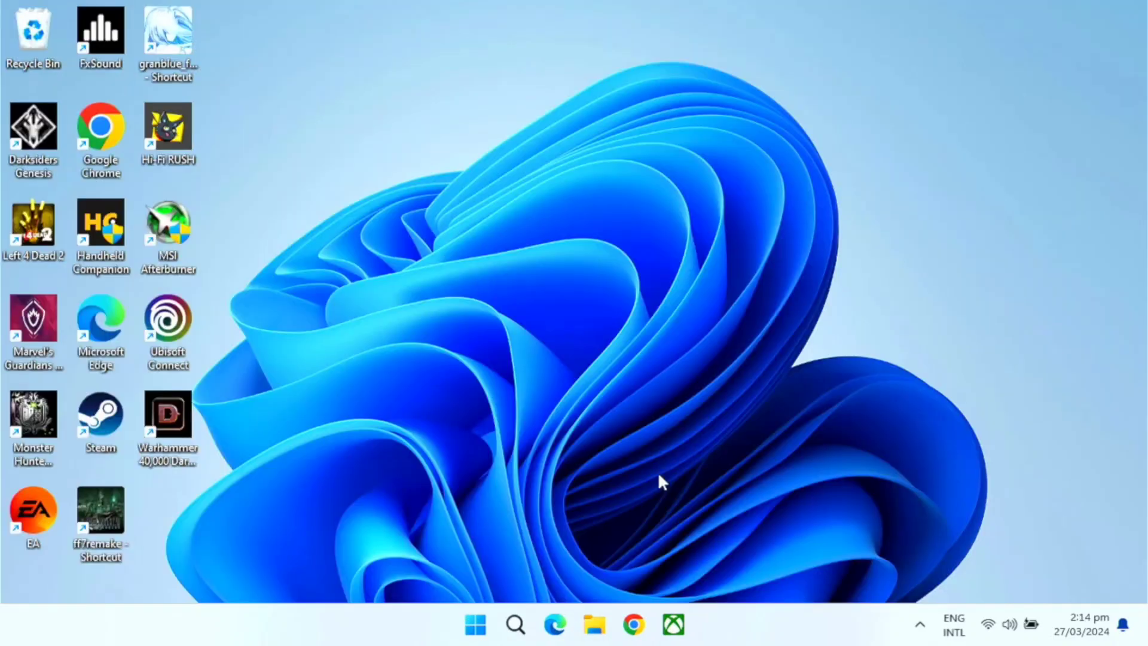
- Search Google in Chrome for "amd adrenalin download" and open AMD's Adrenalin Edition Application page
{"action": "left_click", "coordinate": [633, 624]}
{"action": "left_click", "coordinate": [438, 411]}
{"action": "type", "text": "amd a"}
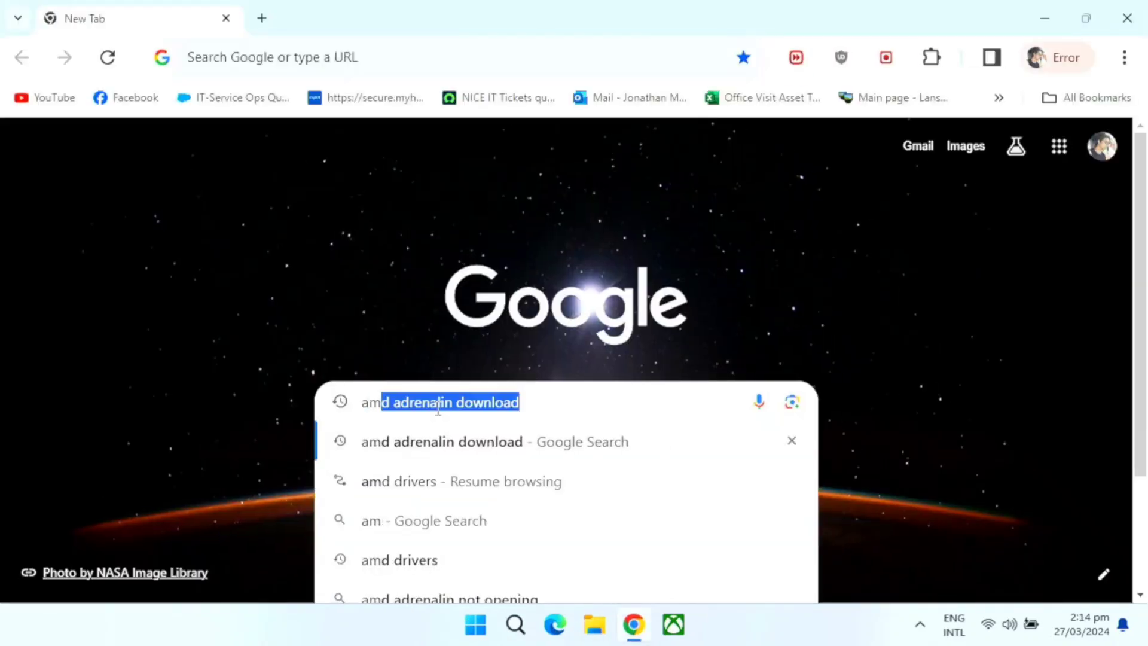
{"action": "left_click", "coordinate": [439, 458]}
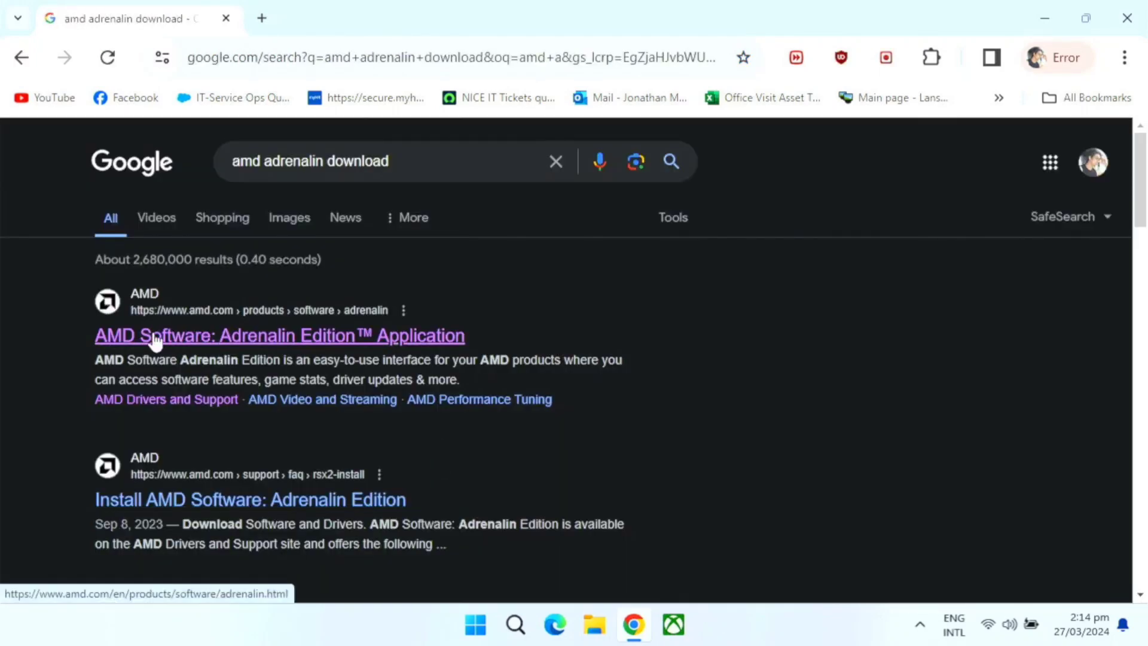
{"action": "left_click", "coordinate": [154, 340]}
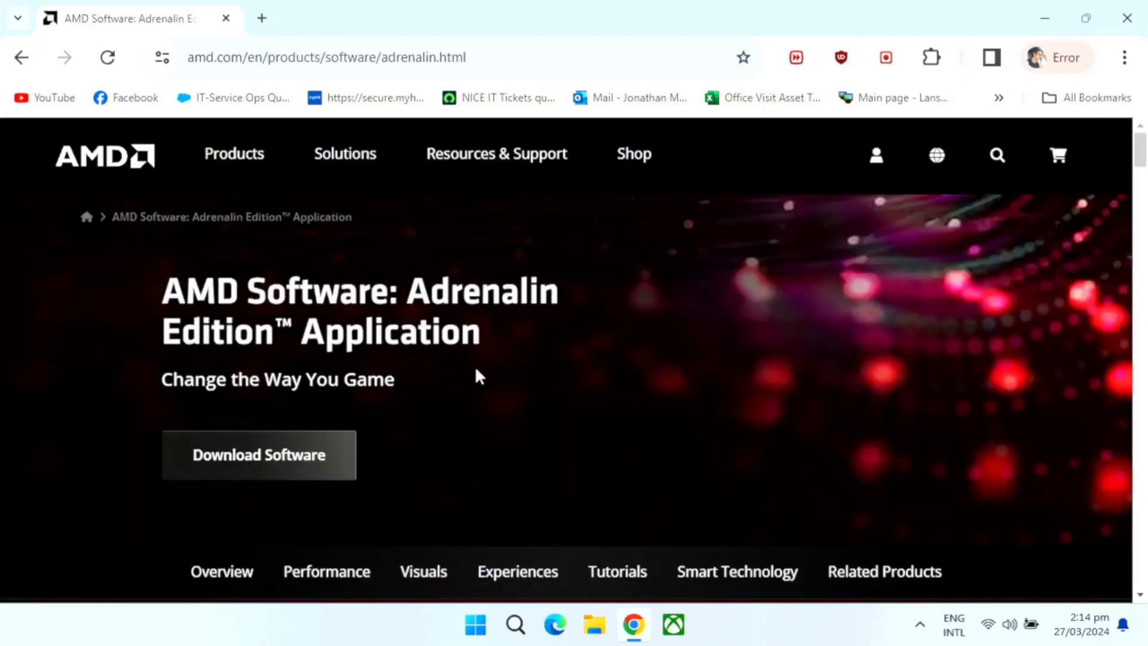
- Go to AMD's drivers and support page and open the driver downloads for the AMD Ryzen 7 7840U
{"action": "scroll", "coordinate": [476, 377], "scroll_direction": "down", "scroll_amount": 2}
{"action": "left_click", "coordinate": [305, 364]}
{"action": "scroll", "coordinate": [462, 342], "scroll_direction": "down", "scroll_amount": 3}
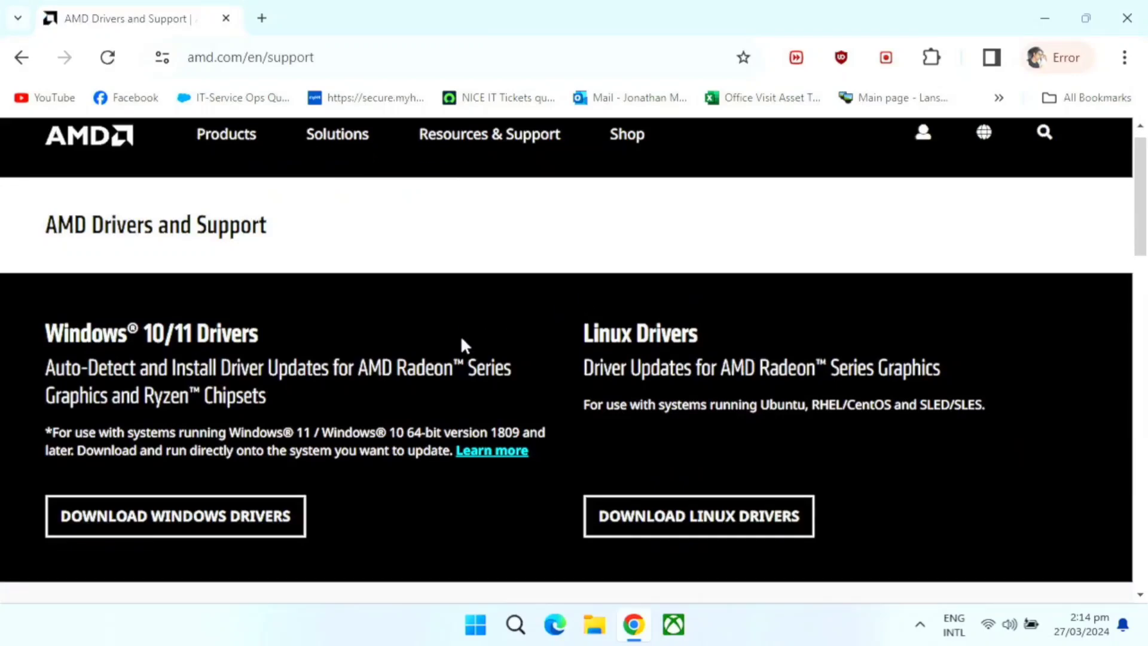
{"action": "scroll", "coordinate": [469, 323], "scroll_direction": "down", "scroll_amount": 2}
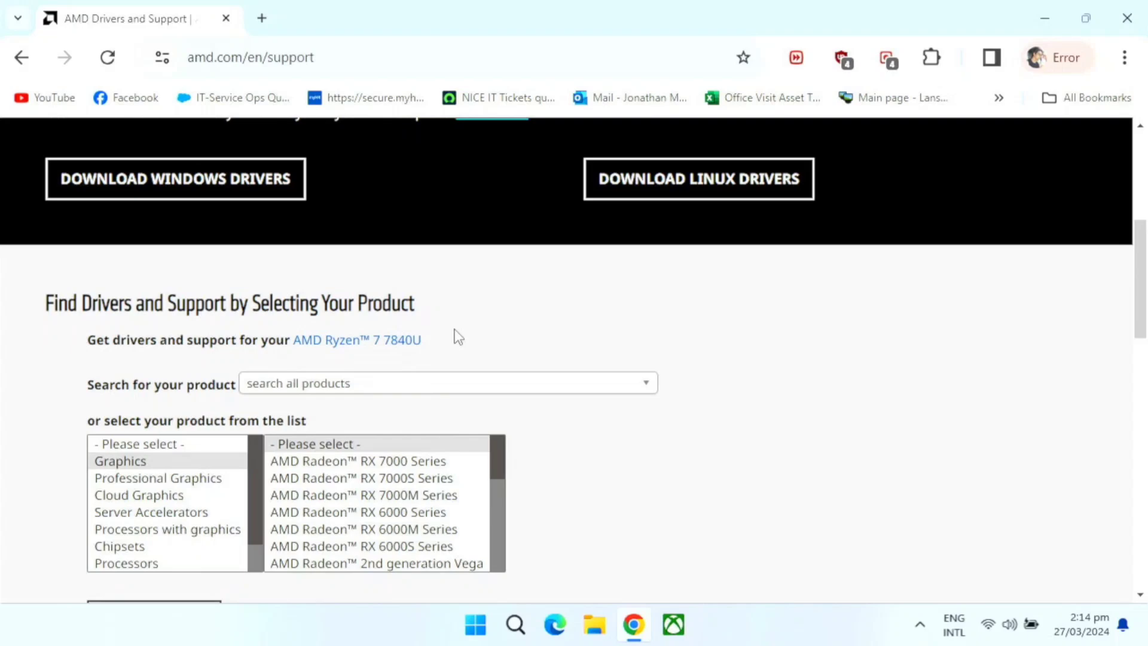
{"action": "left_click", "coordinate": [382, 342]}
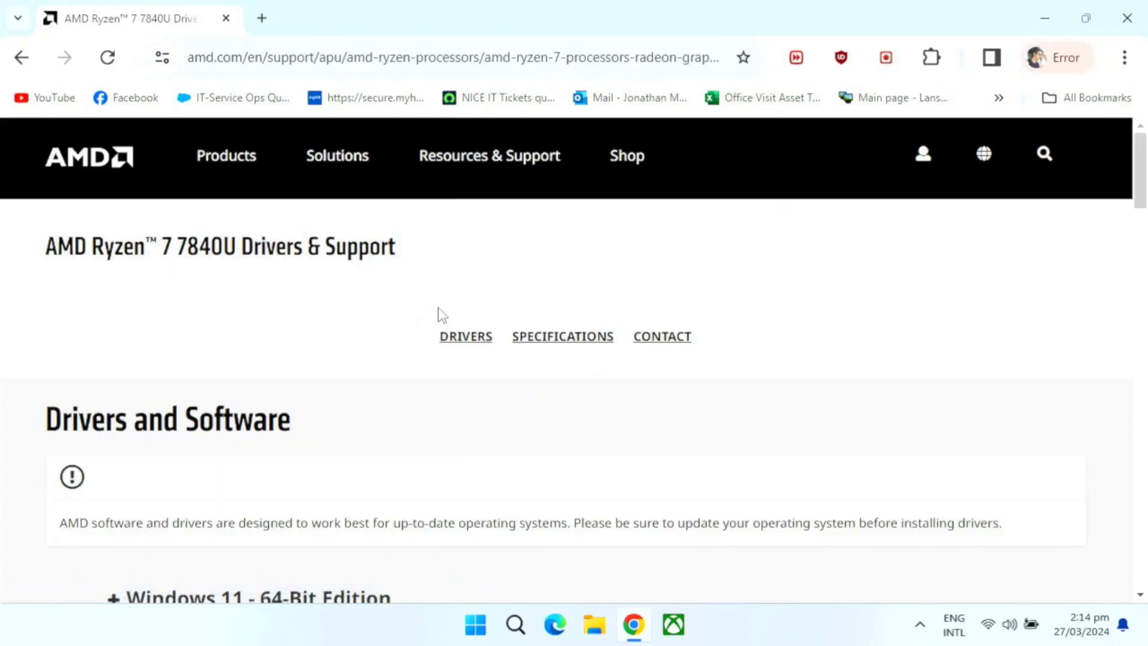
- Expand the Windows 11 - 64-Bit Edition drivers and check the release date of AMD Software: Adrenalin Edition
{"action": "scroll", "coordinate": [395, 298], "scroll_direction": "down", "scroll_amount": 3}
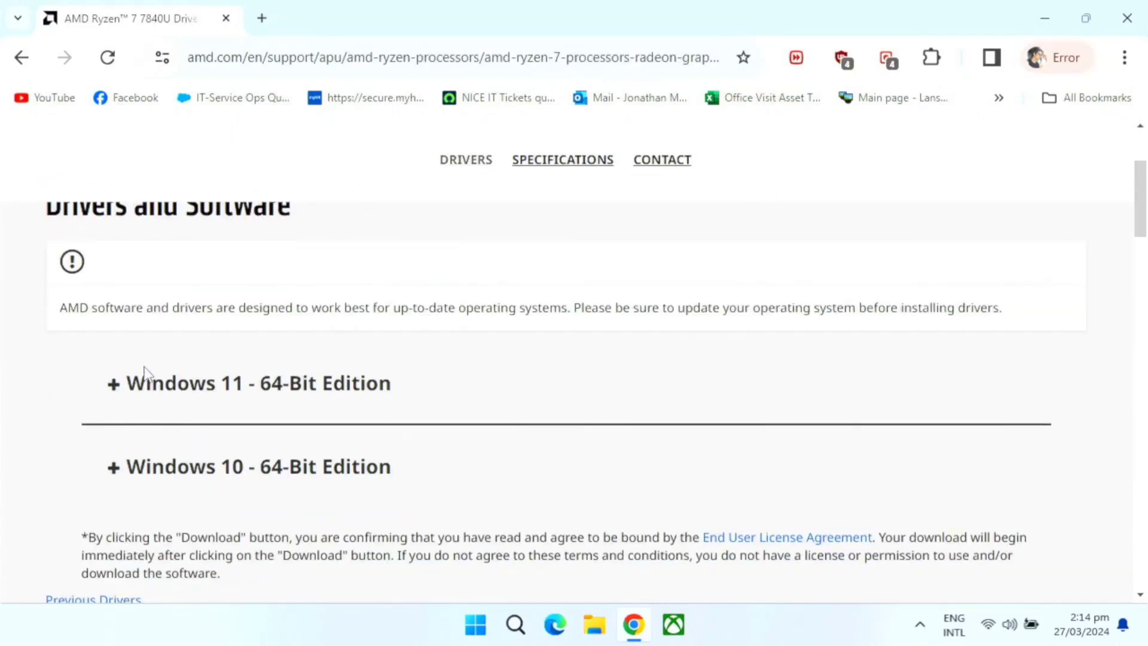
{"action": "left_click", "coordinate": [112, 384]}
{"action": "scroll", "coordinate": [356, 377], "scroll_direction": "down", "scroll_amount": 3}
{"action": "scroll", "coordinate": [357, 378], "scroll_direction": "down", "scroll_amount": 3}
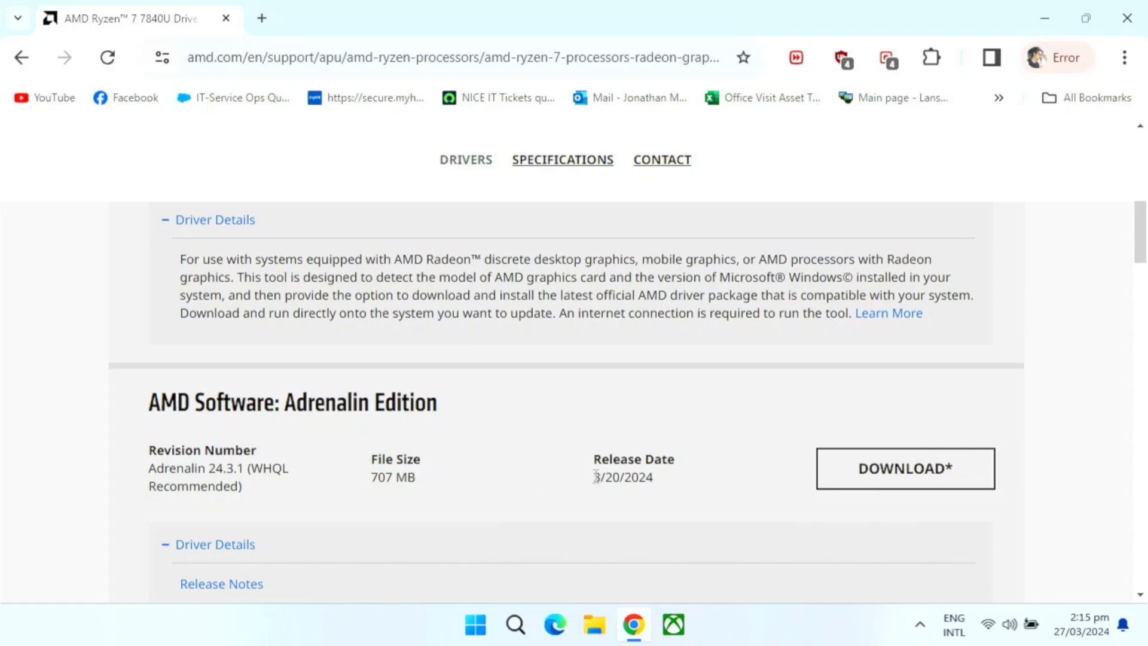
{"action": "left_click_drag", "start_coordinate": [593, 478], "coordinate": [654, 476]}
{"action": "left_click", "coordinate": [690, 479]}
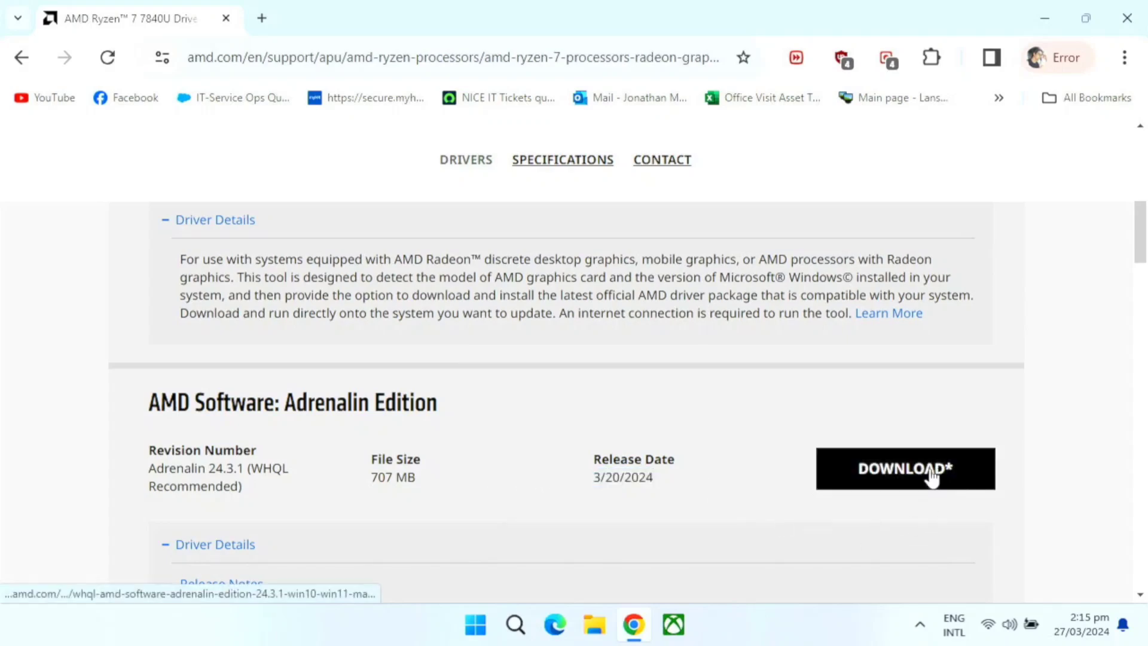
- Start the Adrenalin Edition 24.3.1 download and cancel saving the file
{"action": "left_click", "coordinate": [940, 479]}
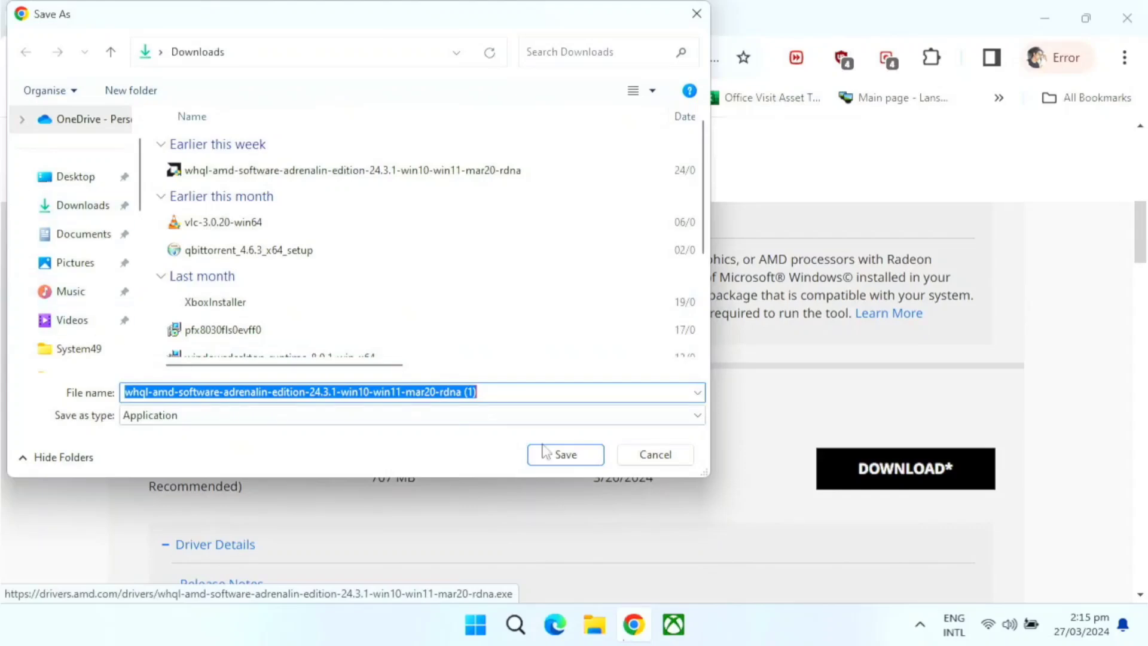
{"action": "left_click", "coordinate": [655, 454]}
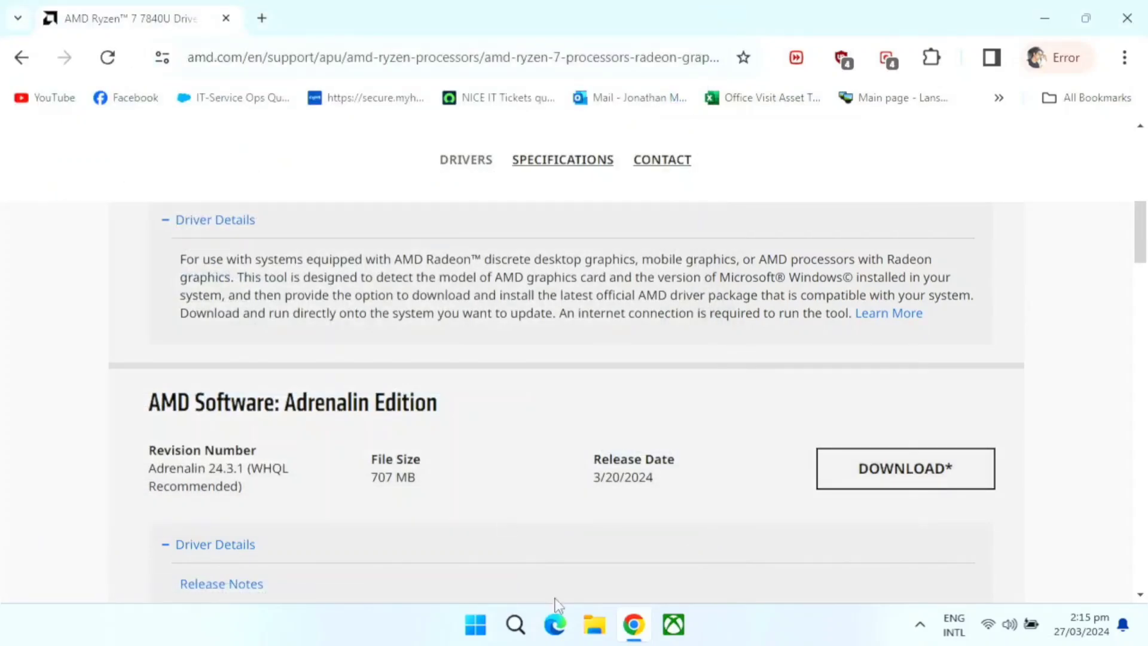
- Run the Adrenalin Edition 24.3.1 installer from the Downloads folder and allow it to make changes to the device
{"action": "left_click", "coordinate": [595, 625]}
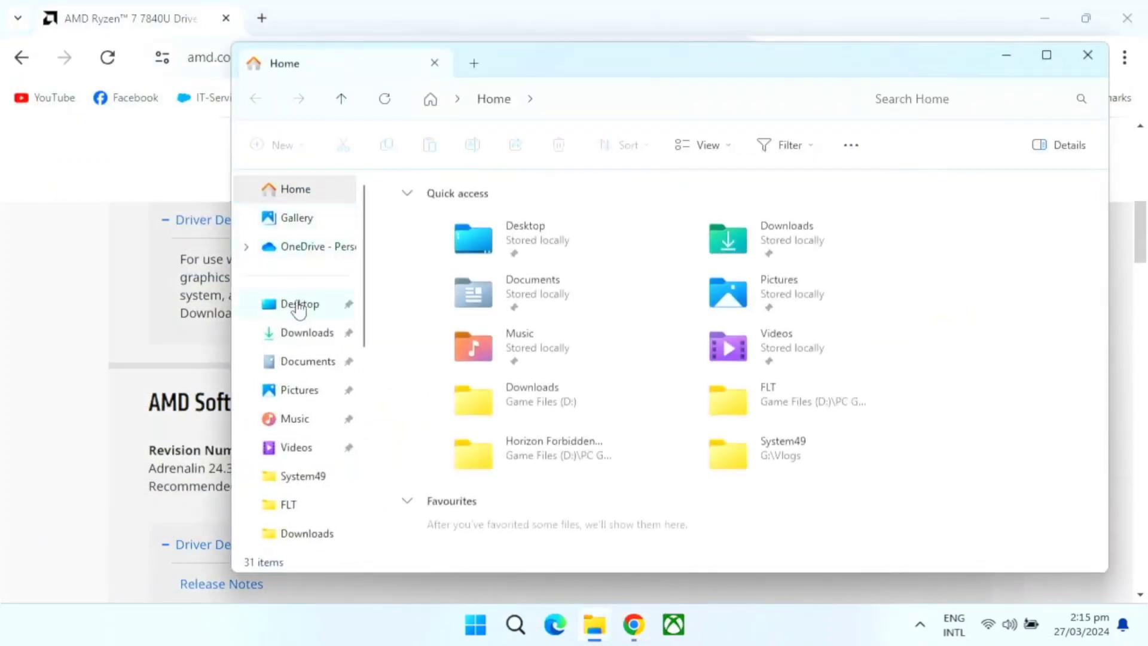
{"action": "left_click", "coordinate": [292, 340]}
{"action": "double_click", "coordinate": [523, 237]}
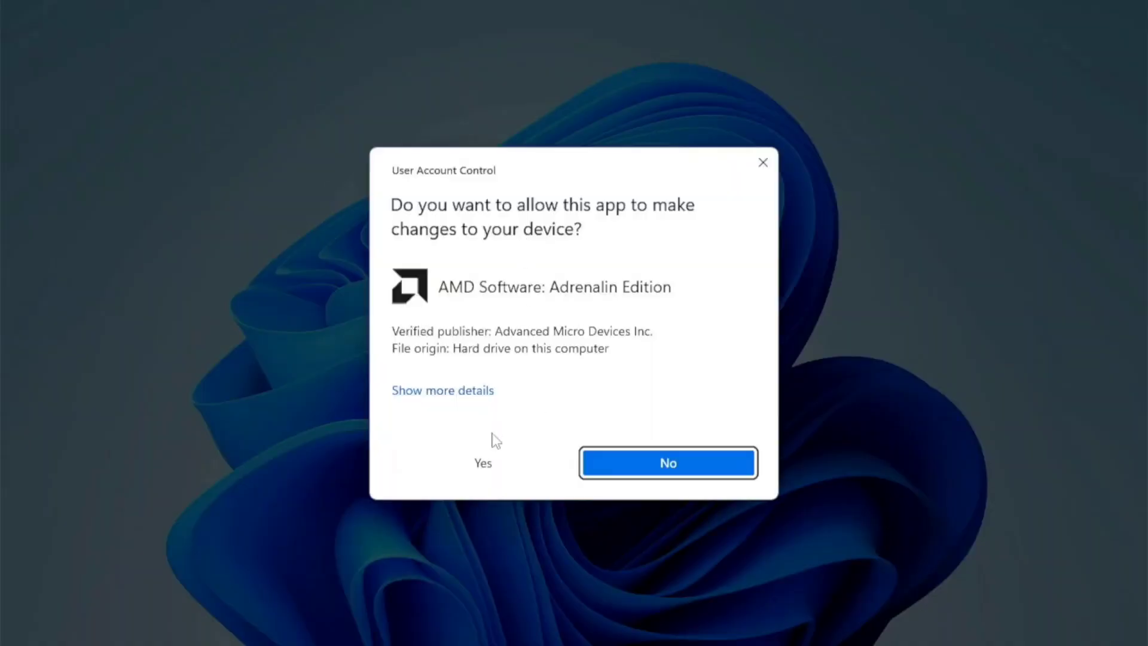
{"action": "left_click", "coordinate": [433, 466]}
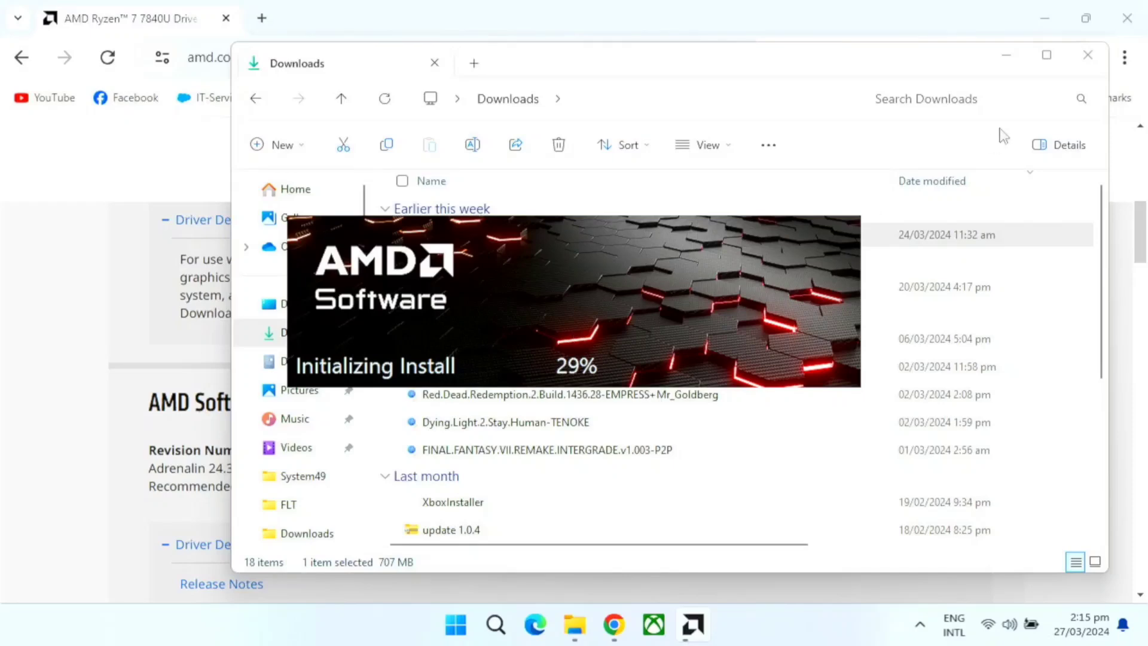
- Close the File Explorer and Chrome windows and exit the Adrenalin Edition installer
{"action": "left_click", "coordinate": [1087, 54]}
{"action": "left_click", "coordinate": [1128, 18]}
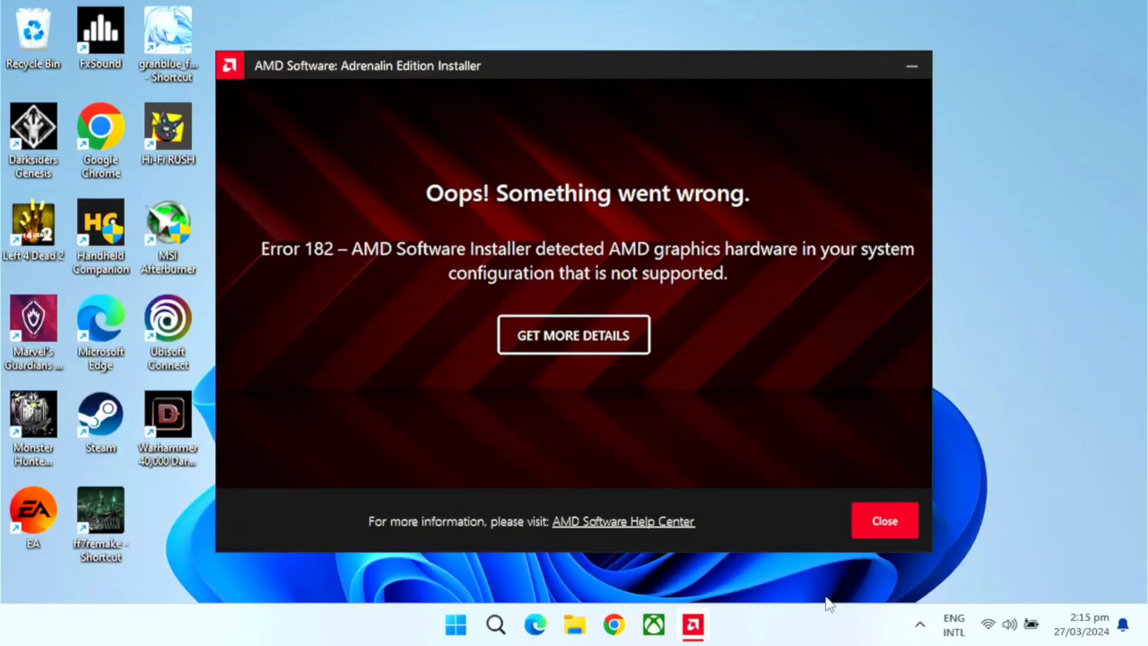
{"action": "left_click", "coordinate": [873, 517]}
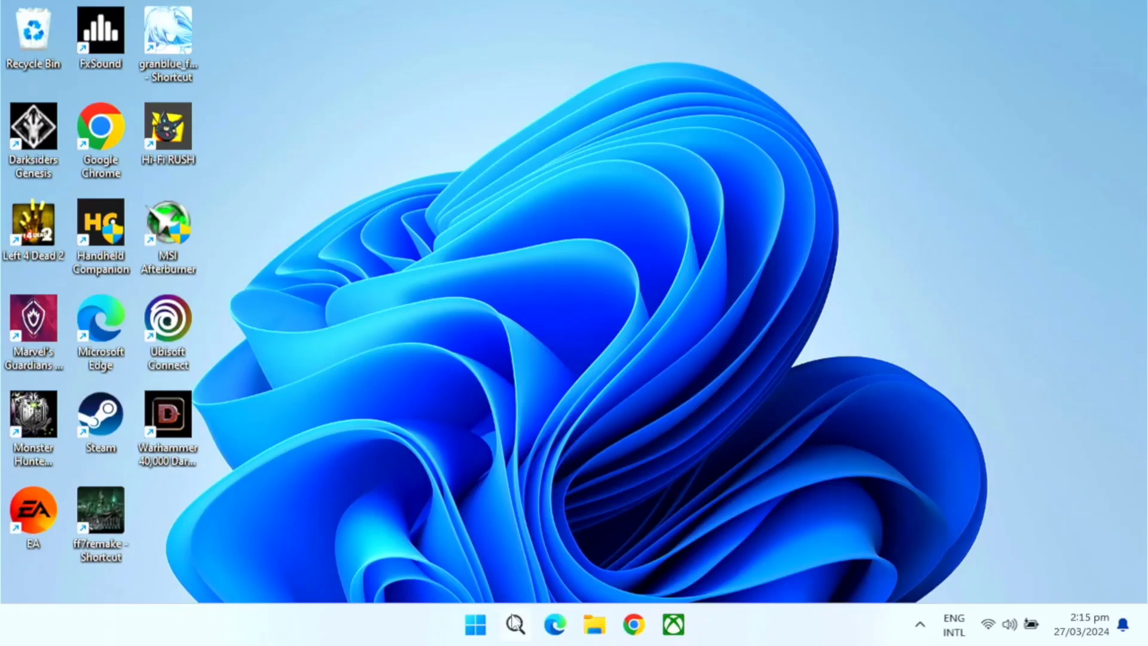
- Find and open Device Manager through Windows search, and expand the display adaptors
{"action": "left_click", "coordinate": [515, 624]}
{"action": "type", "text": "device"}
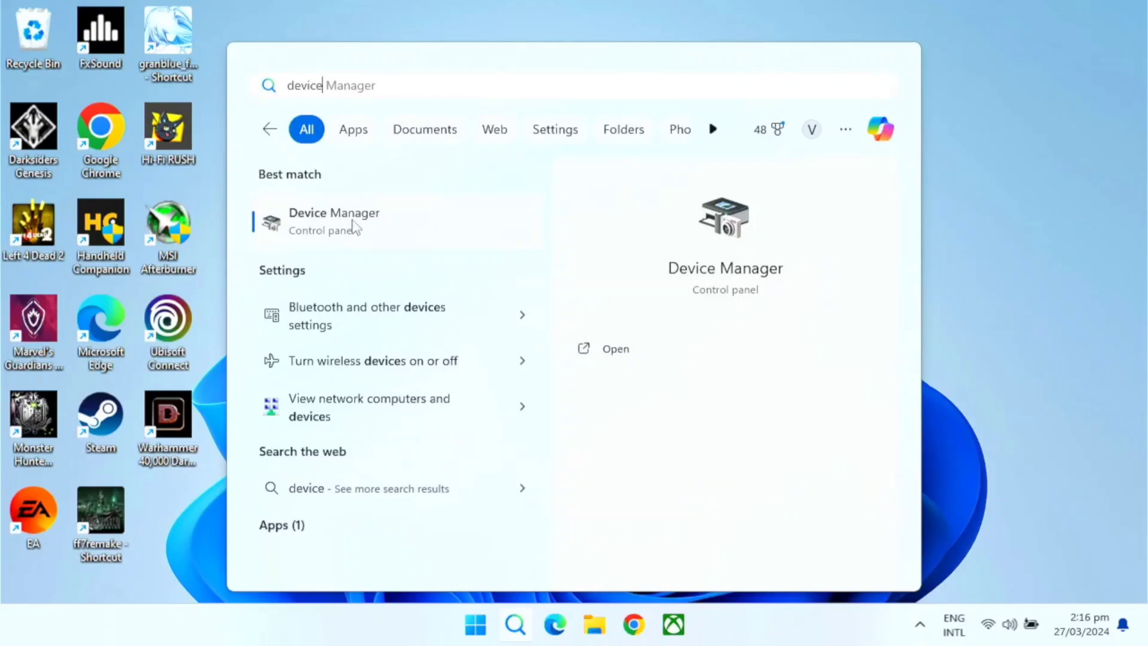
{"action": "left_click", "coordinate": [351, 220]}
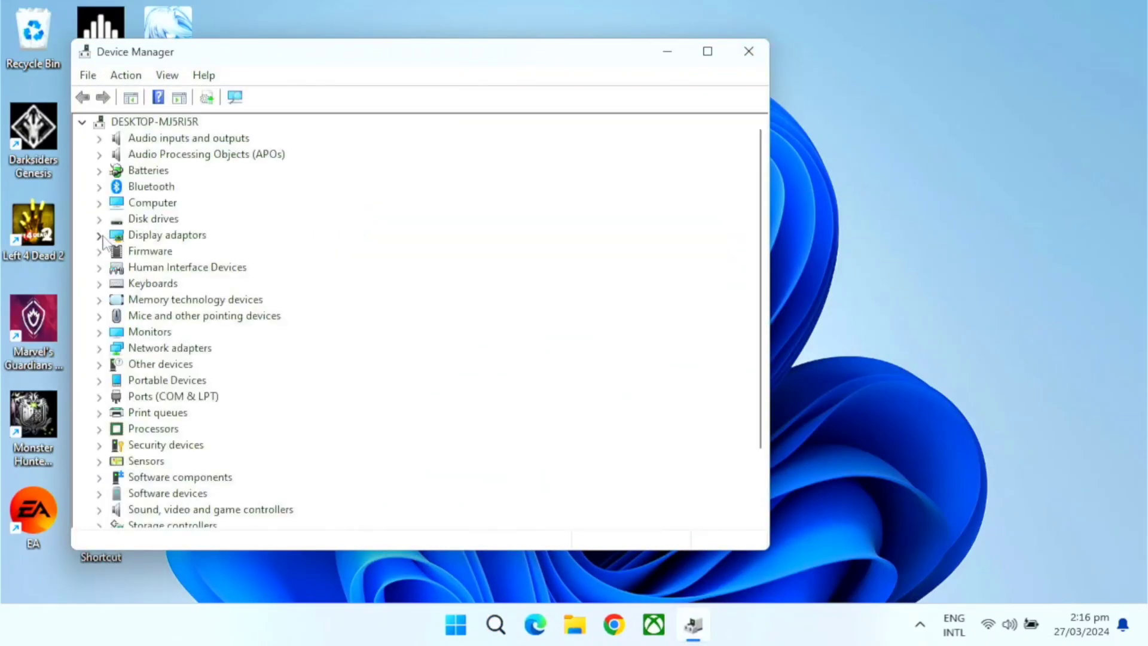
{"action": "left_click", "coordinate": [100, 236]}
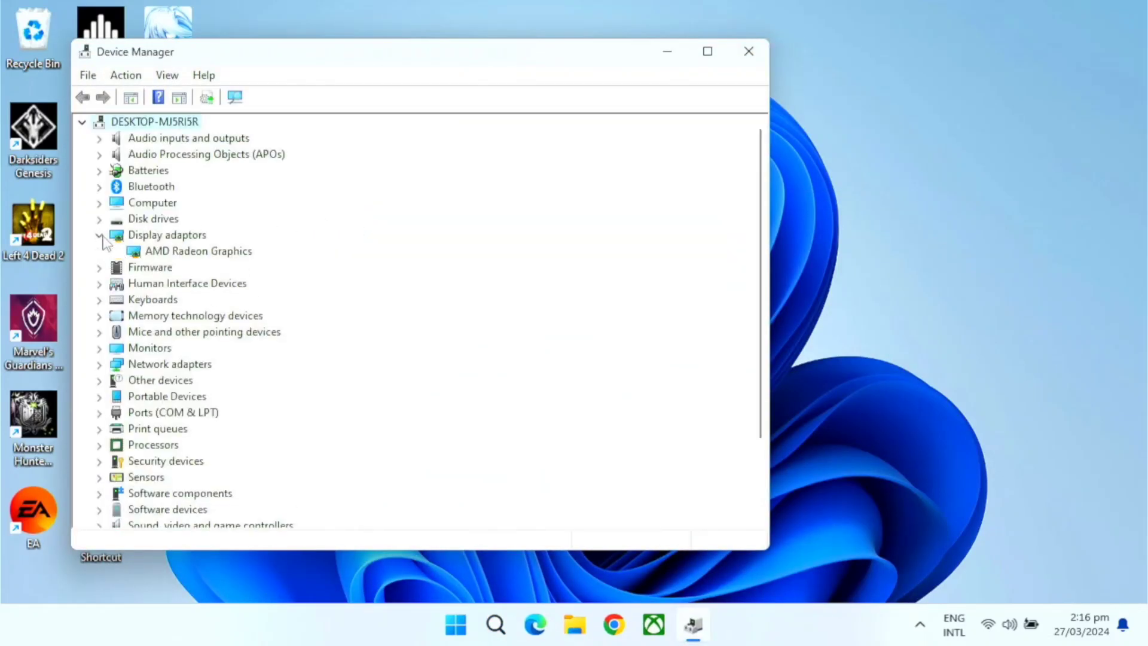
- Start a driver update for AMD Radeon Graphics, choosing to pick from the drivers available on the computer
{"action": "left_click", "coordinate": [182, 254]}
{"action": "right_click", "coordinate": [183, 256]}
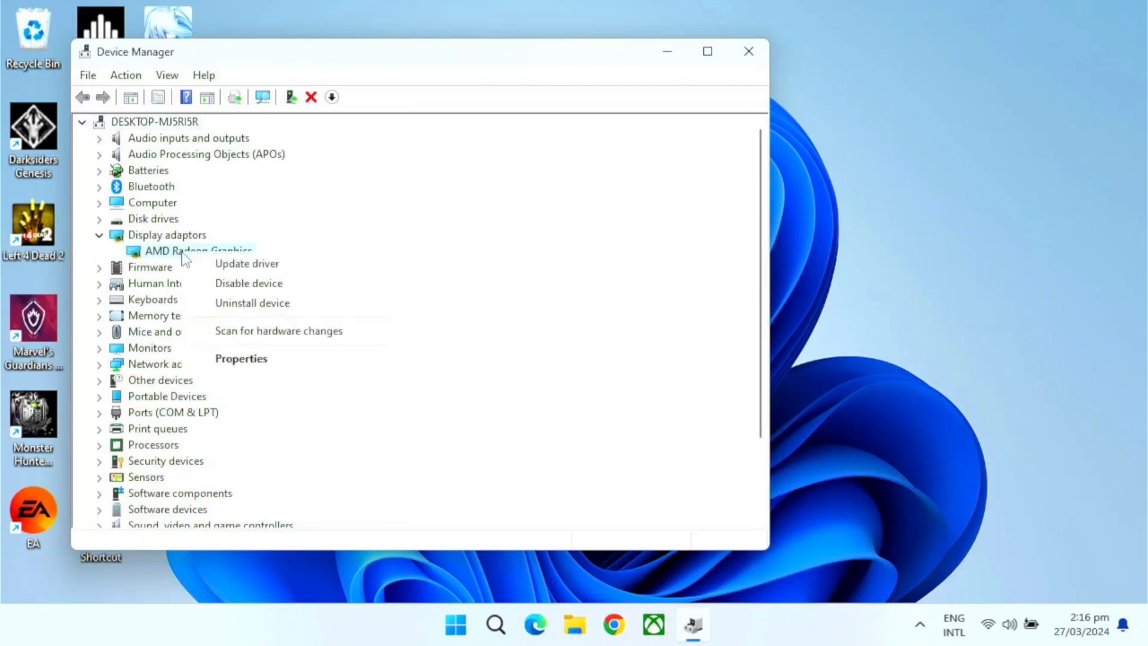
{"action": "left_click", "coordinate": [214, 263]}
{"action": "left_click", "coordinate": [257, 361]}
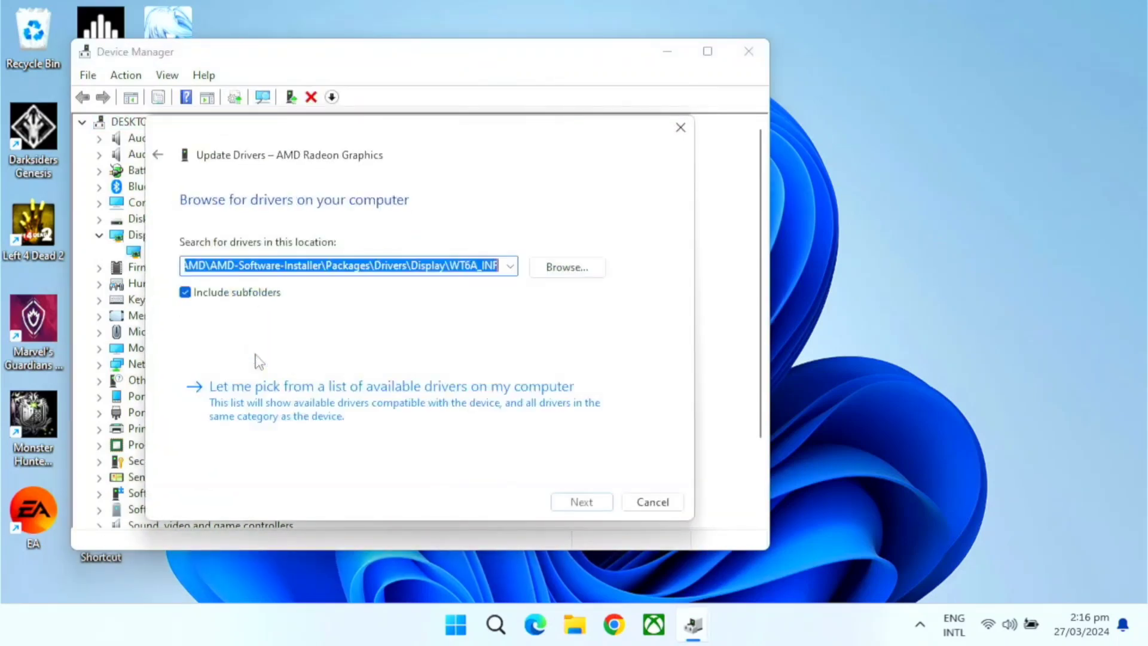
{"action": "left_click", "coordinate": [241, 408]}
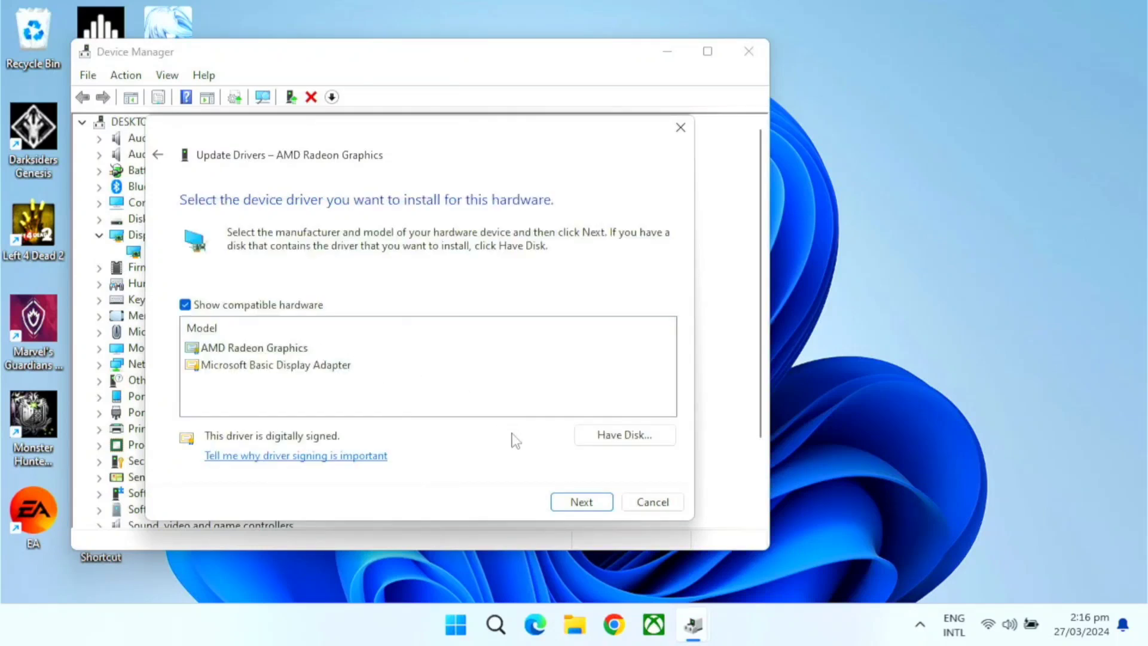
- Choose to install the display driver from disk and browse to the New Volume (C:) drive
{"action": "left_click", "coordinate": [603, 436]}
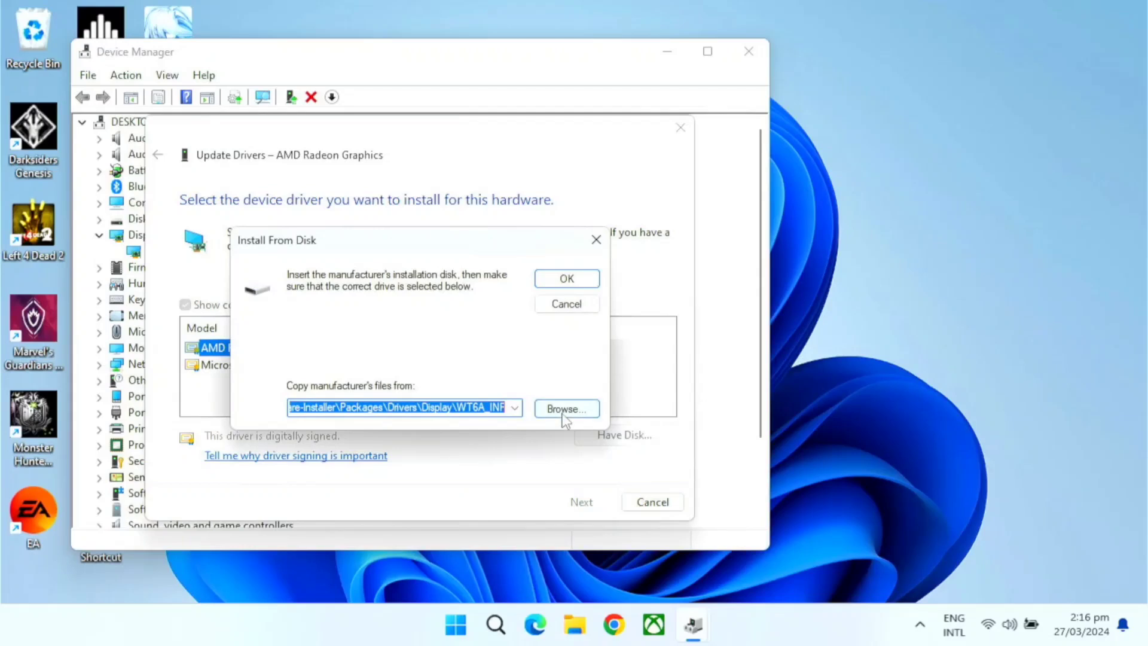
{"action": "left_click", "coordinate": [565, 410]}
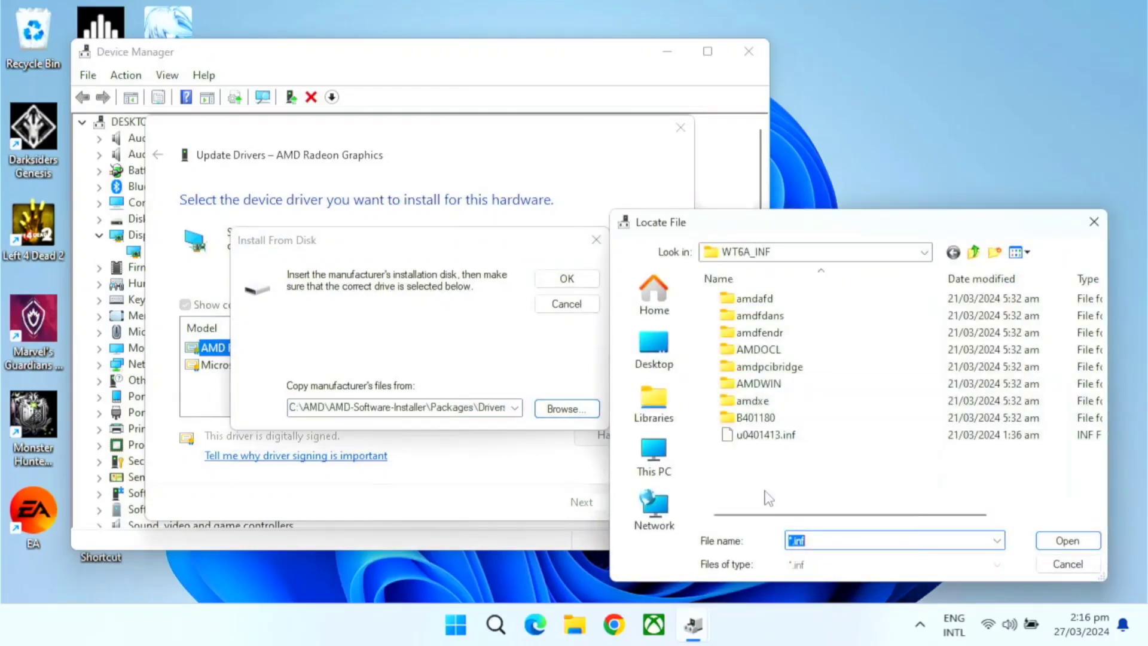
{"action": "left_click", "coordinate": [658, 464]}
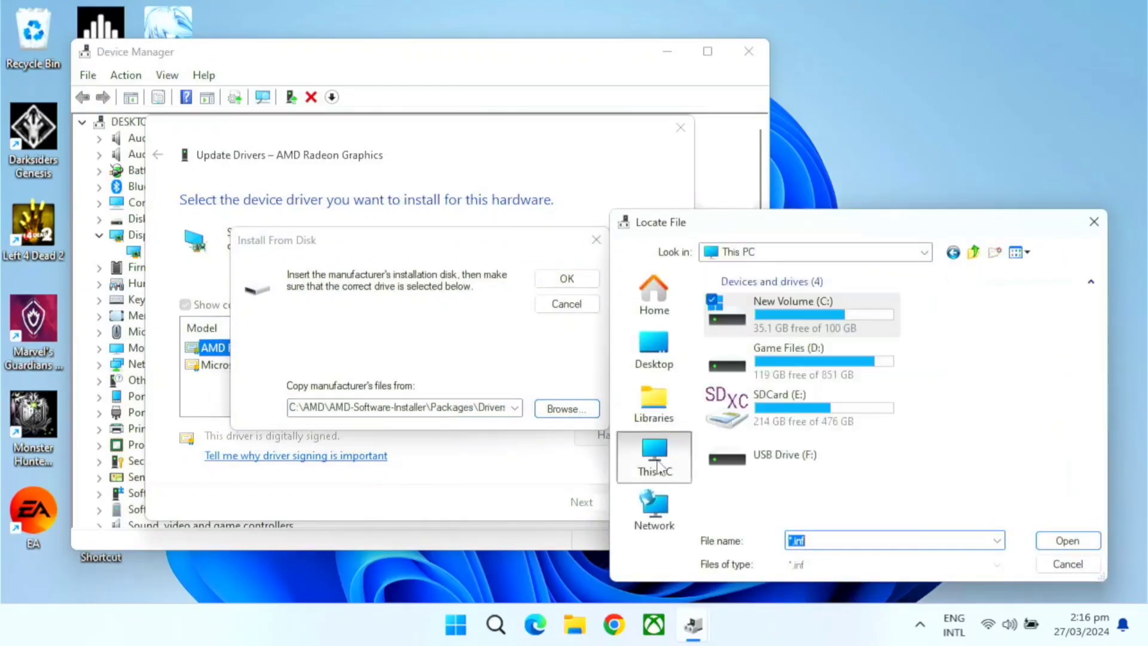
{"action": "double_click", "coordinate": [818, 320]}
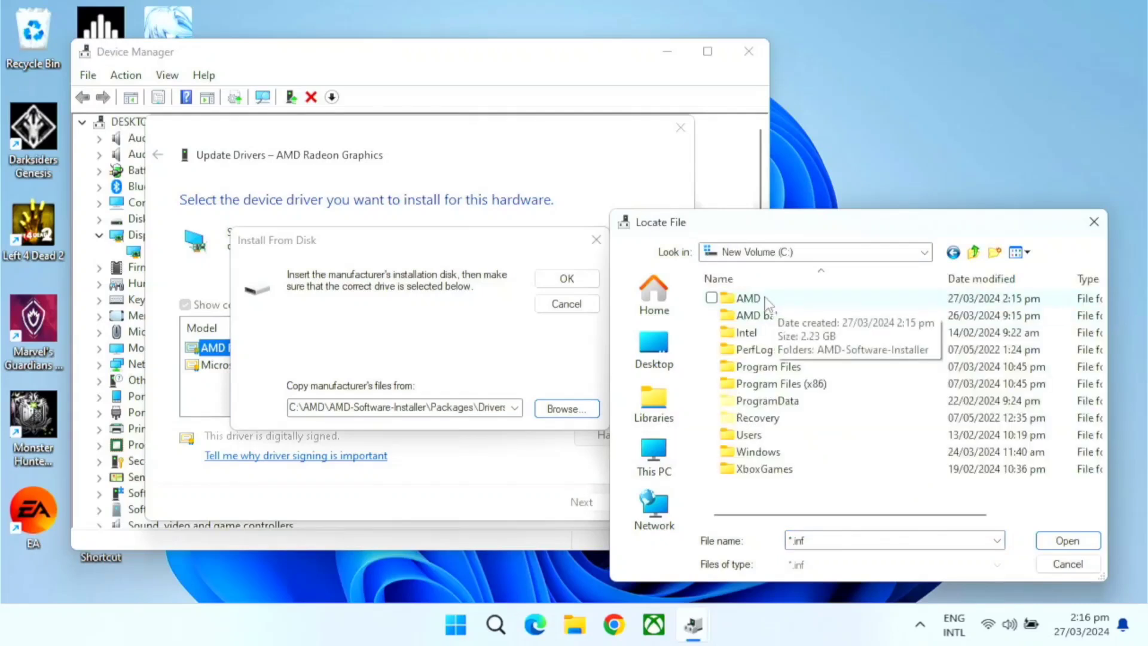
- Load the driver file u0401413.inf from AMD\AMD-Software-Installer\Packages\Drivers\Display\WT6A_INF as the install source
{"action": "double_click", "coordinate": [767, 301]}
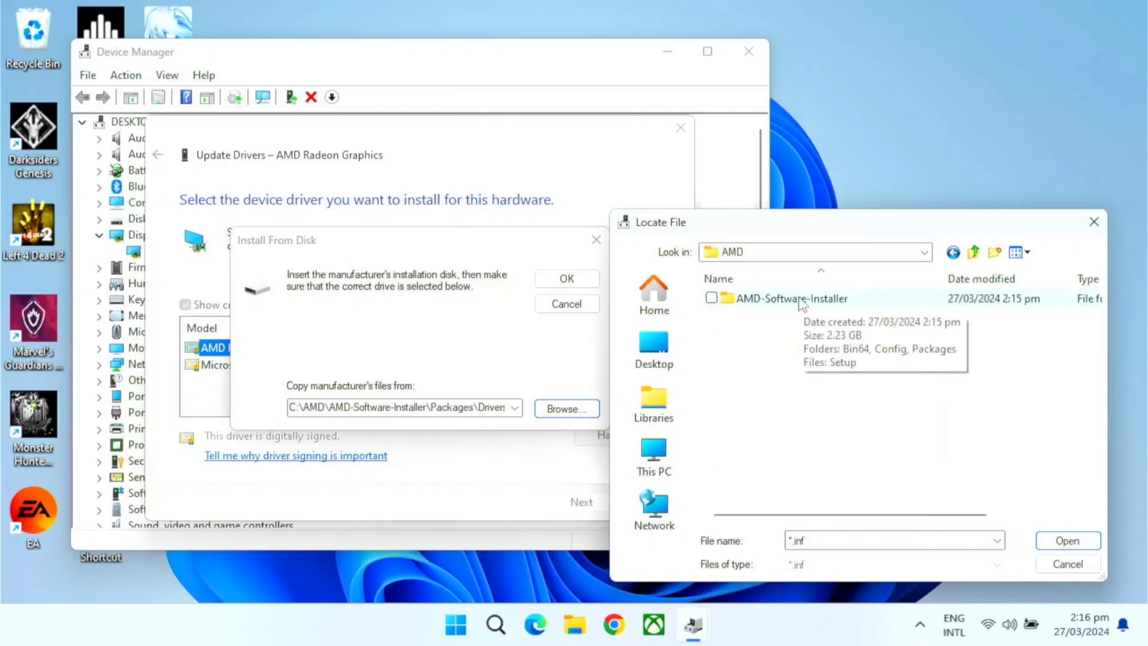
{"action": "double_click", "coordinate": [802, 302]}
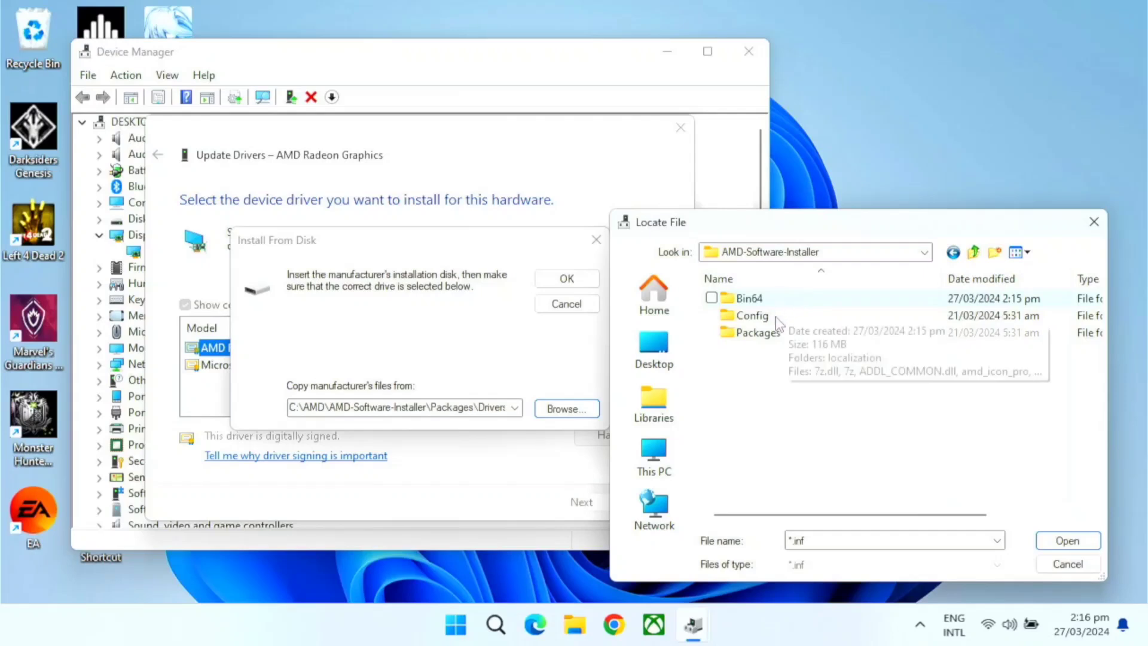
{"action": "double_click", "coordinate": [768, 338]}
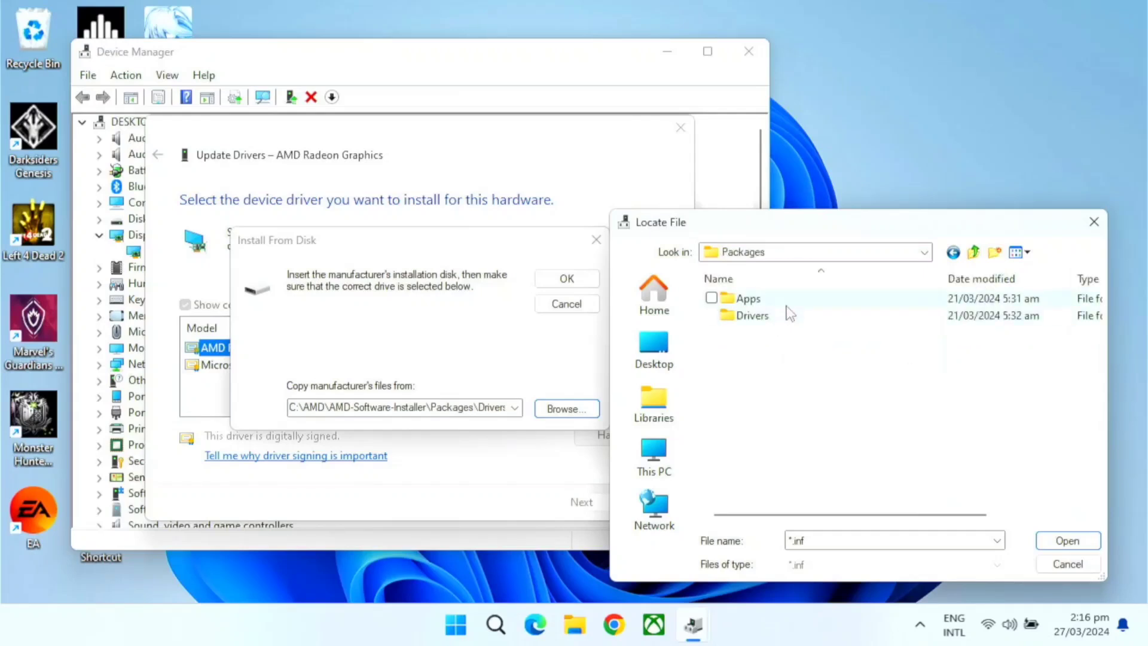
{"action": "left_click", "coordinate": [784, 321]}
{"action": "double_click", "coordinate": [784, 321]}
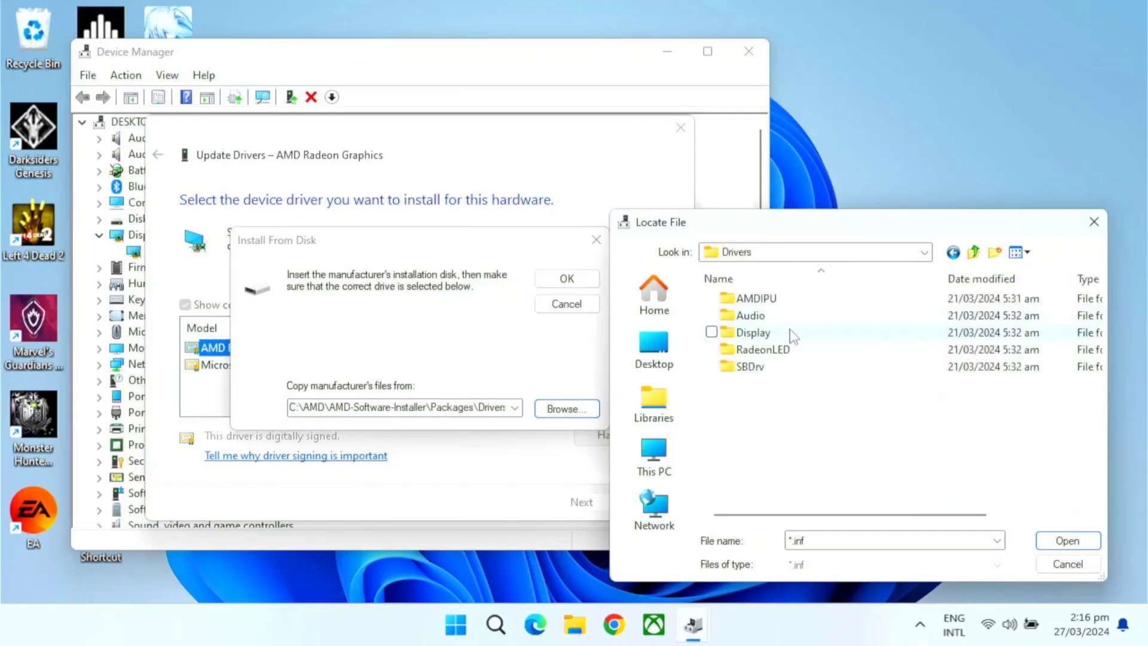
{"action": "double_click", "coordinate": [791, 333]}
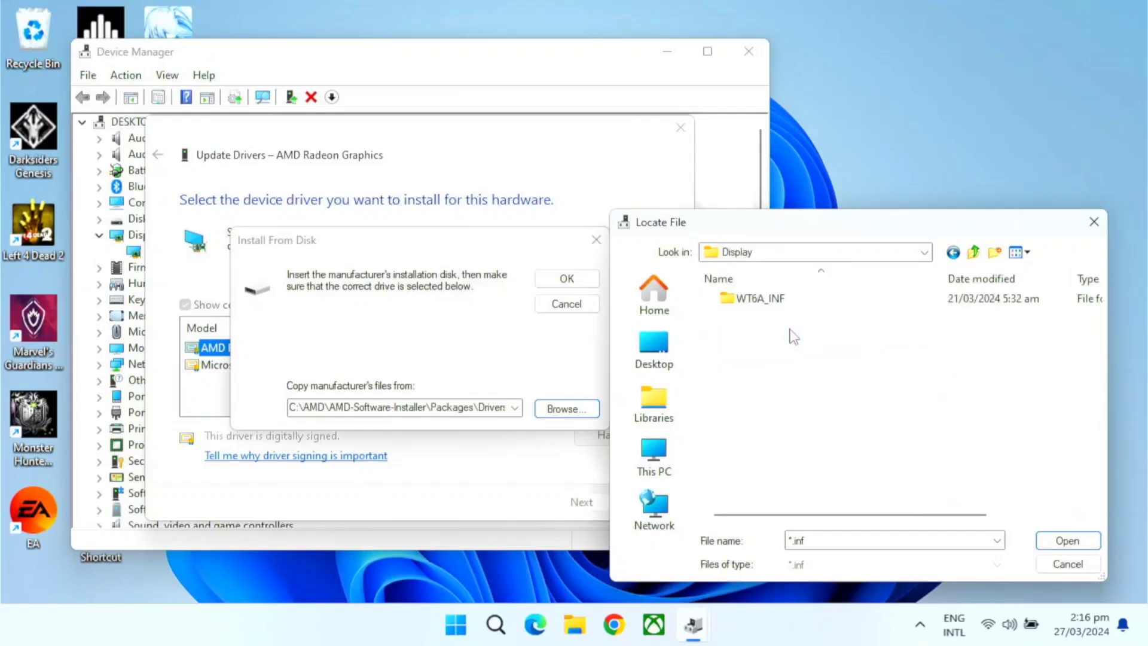
{"action": "double_click", "coordinate": [755, 300]}
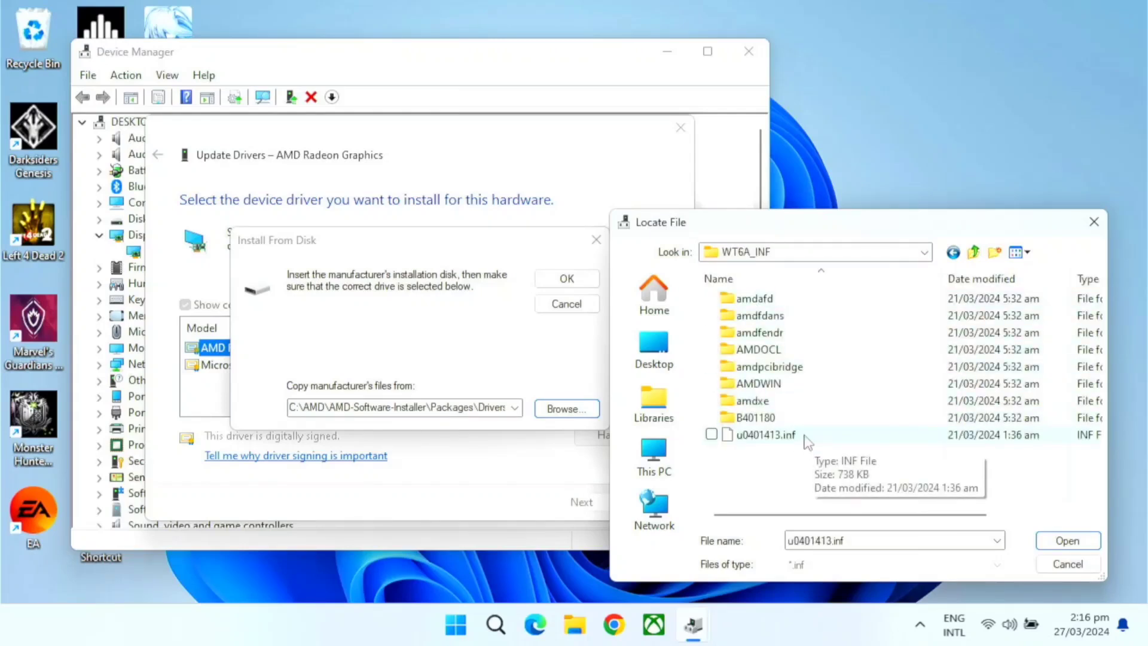
{"action": "left_click", "coordinate": [1066, 542]}
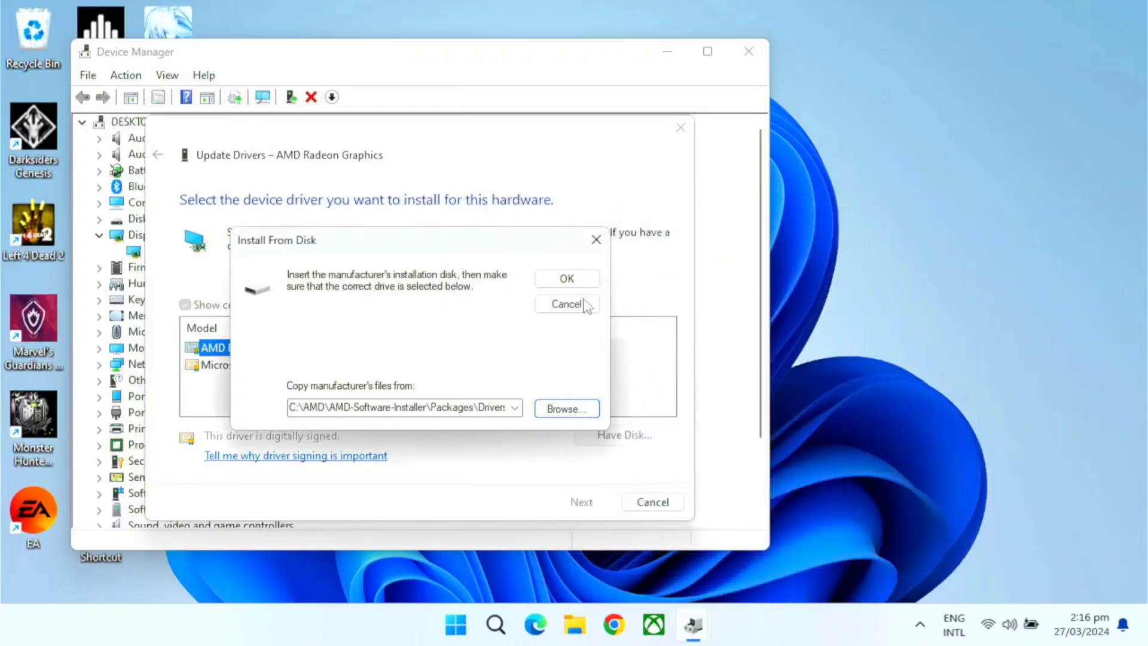
{"action": "left_click", "coordinate": [567, 278]}
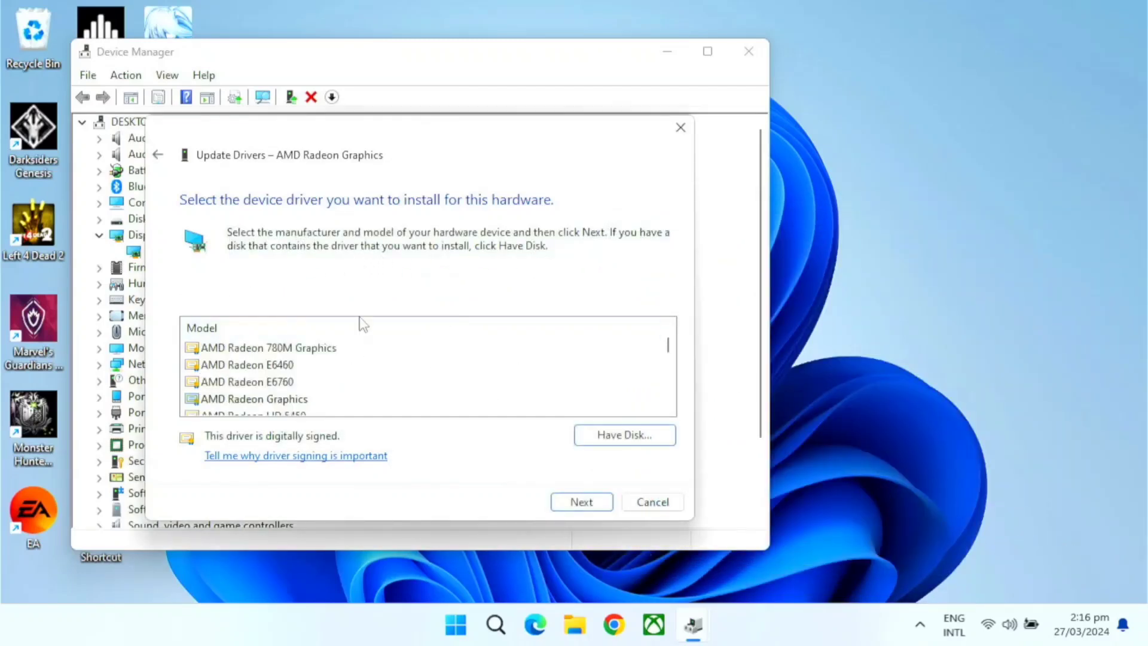
- Install the AMD Radeon 780M Graphics driver model, accepting the compatibility warning, and close the update wizard
{"action": "scroll", "coordinate": [305, 400], "scroll_direction": "up", "scroll_amount": 1}
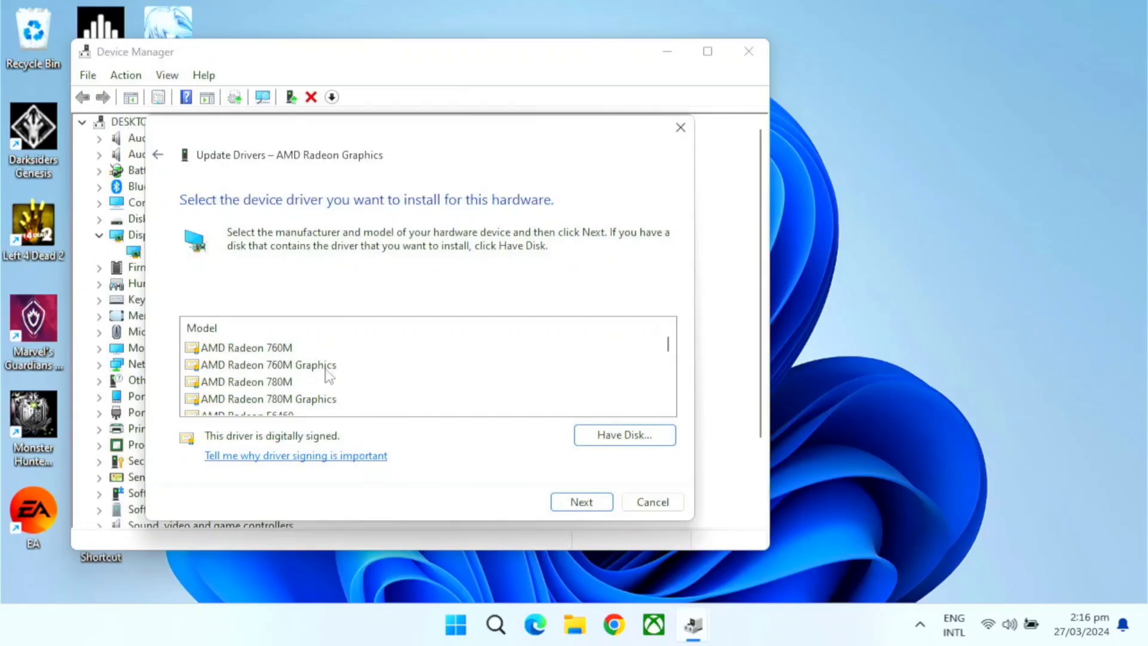
{"action": "left_click", "coordinate": [283, 401]}
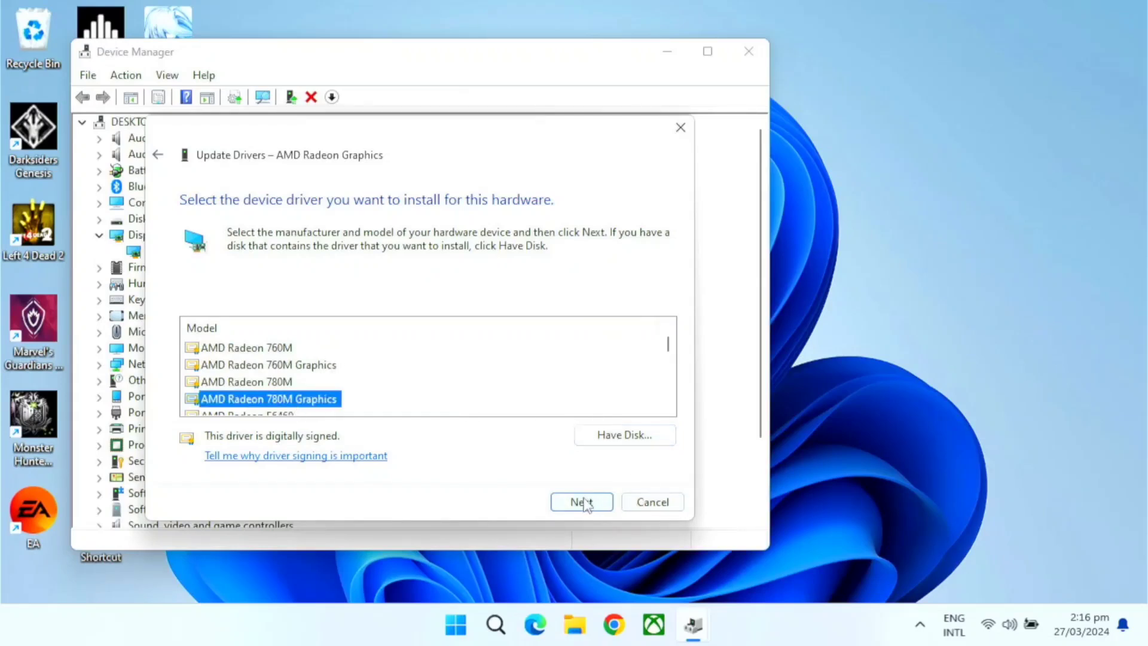
{"action": "left_click", "coordinate": [583, 501]}
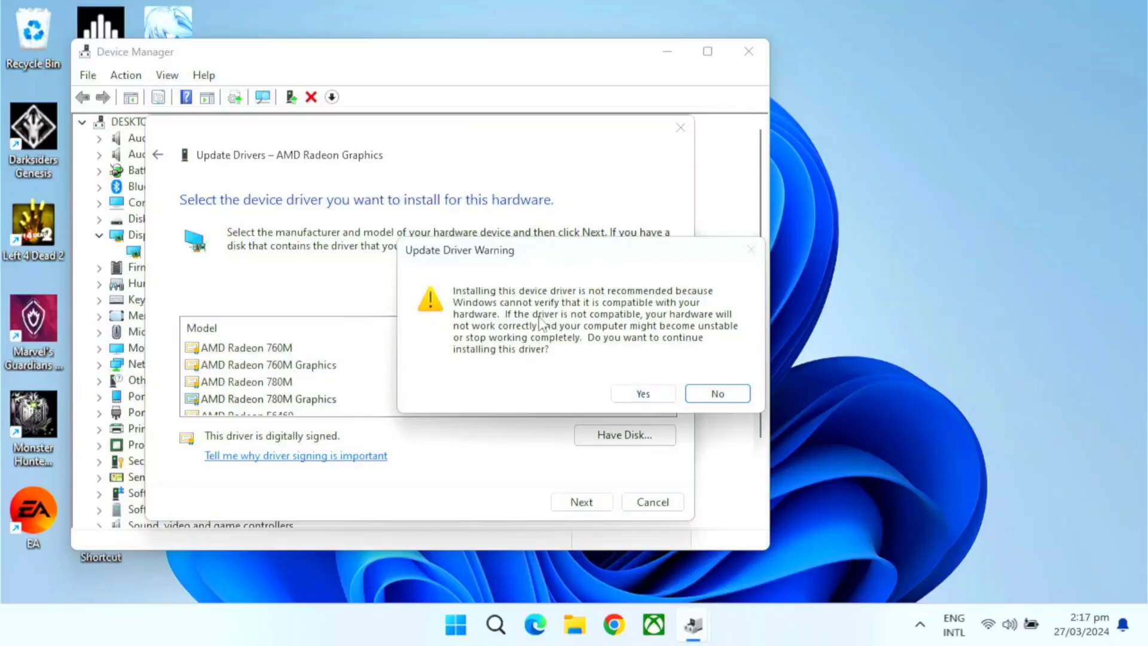
{"action": "left_click", "coordinate": [629, 396]}
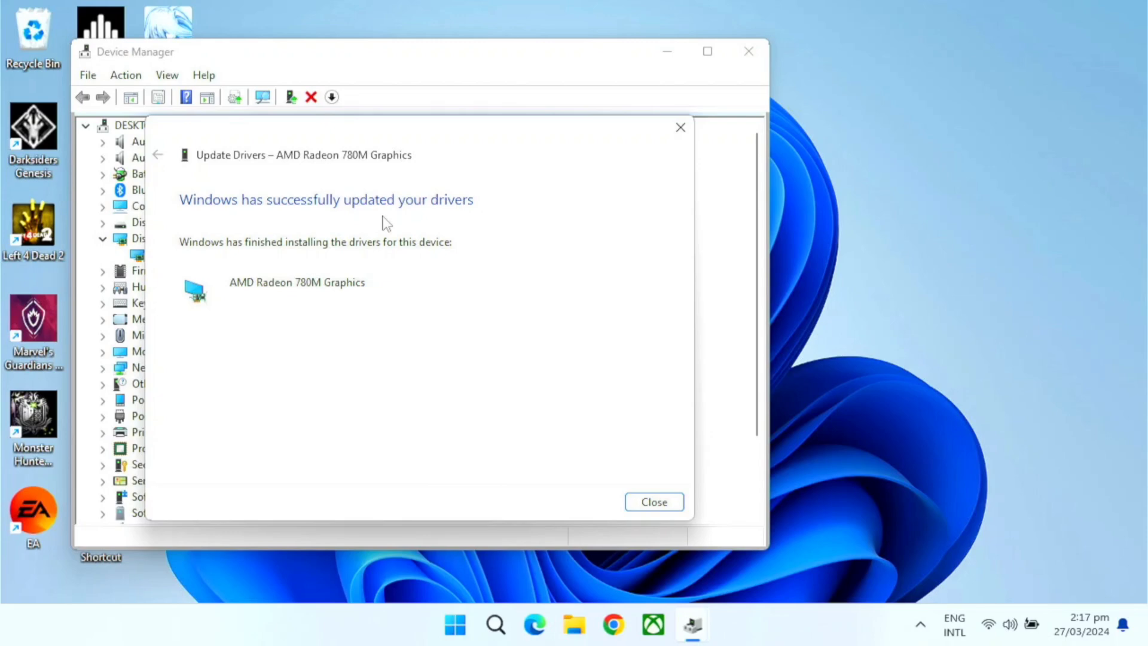
{"action": "left_click", "coordinate": [653, 502]}
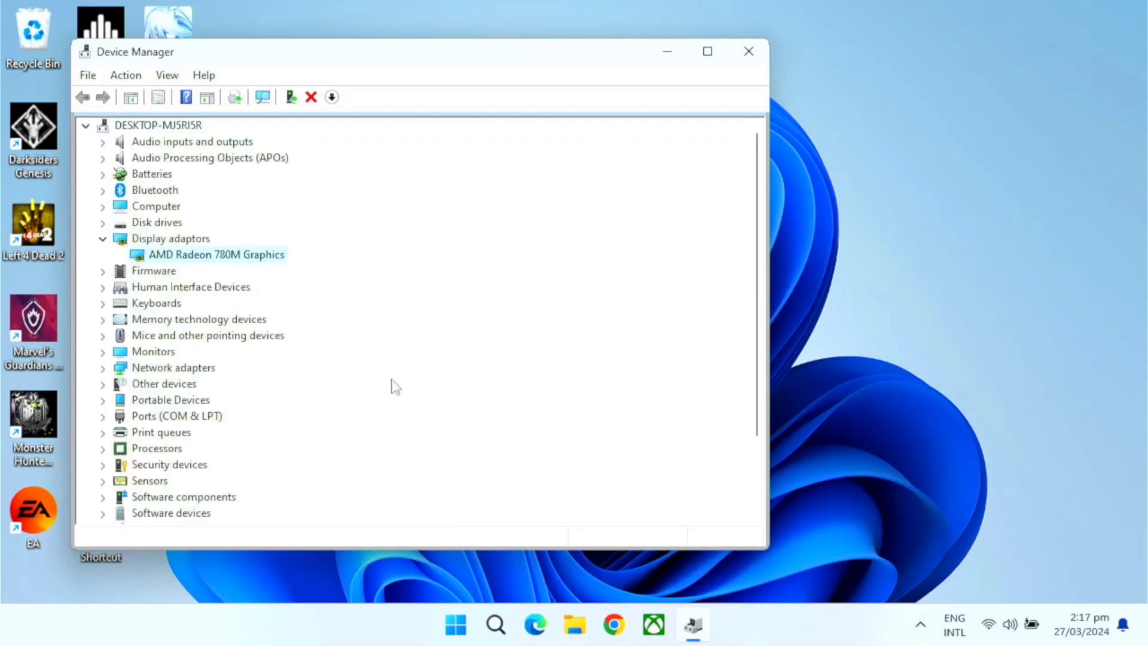
- Minimise Device Manager and open the AMD folder on the C: drive in File Explorer
{"action": "left_click", "coordinate": [662, 58]}
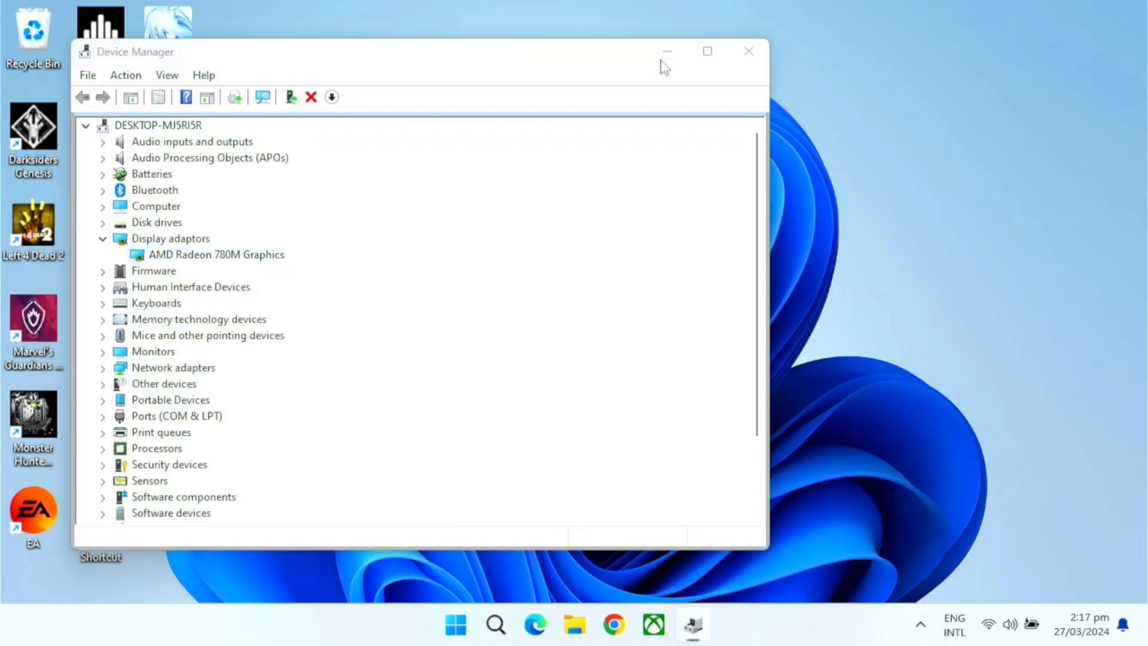
{"action": "left_click", "coordinate": [575, 625]}
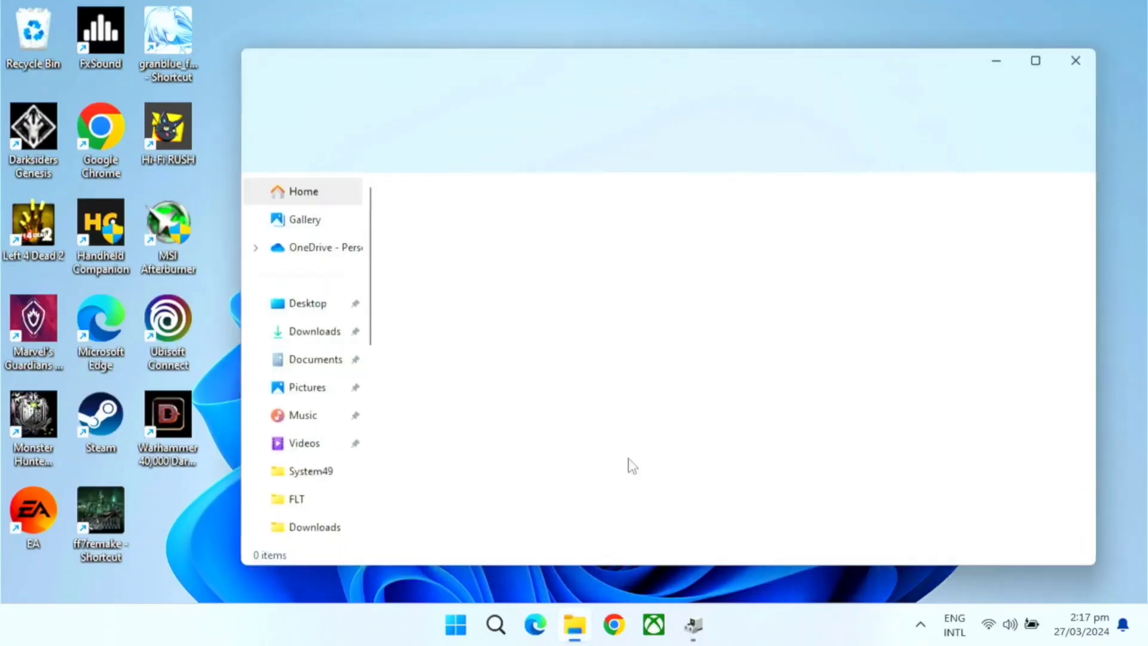
{"action": "scroll", "coordinate": [323, 410], "scroll_direction": "down", "scroll_amount": 3}
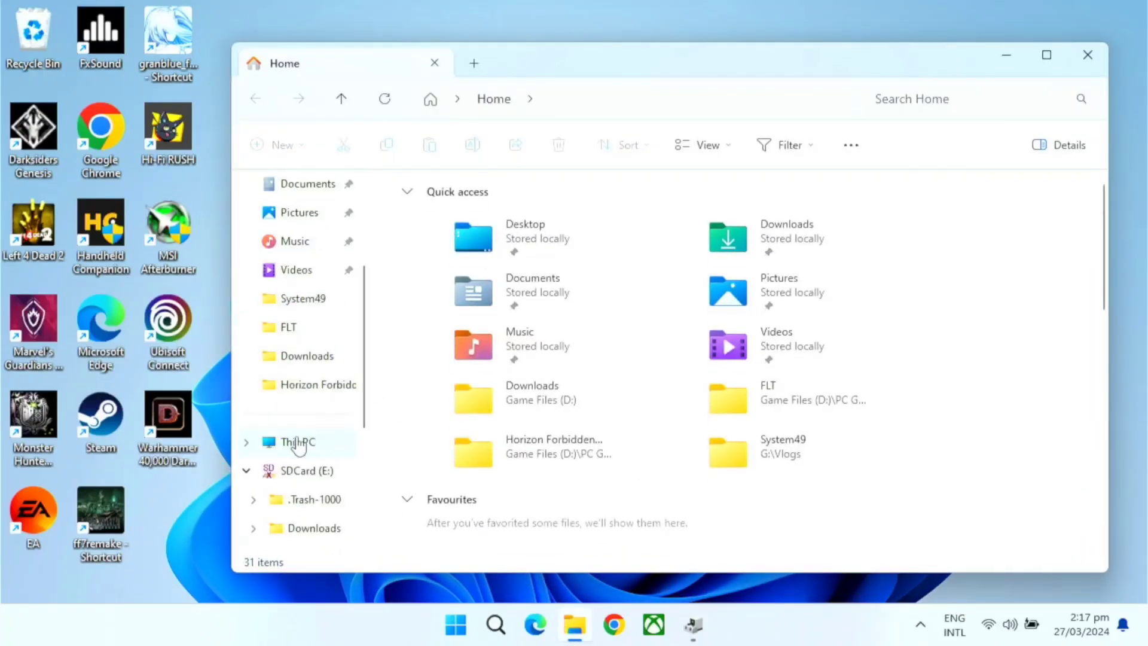
{"action": "left_click", "coordinate": [299, 443]}
{"action": "double_click", "coordinate": [542, 230]}
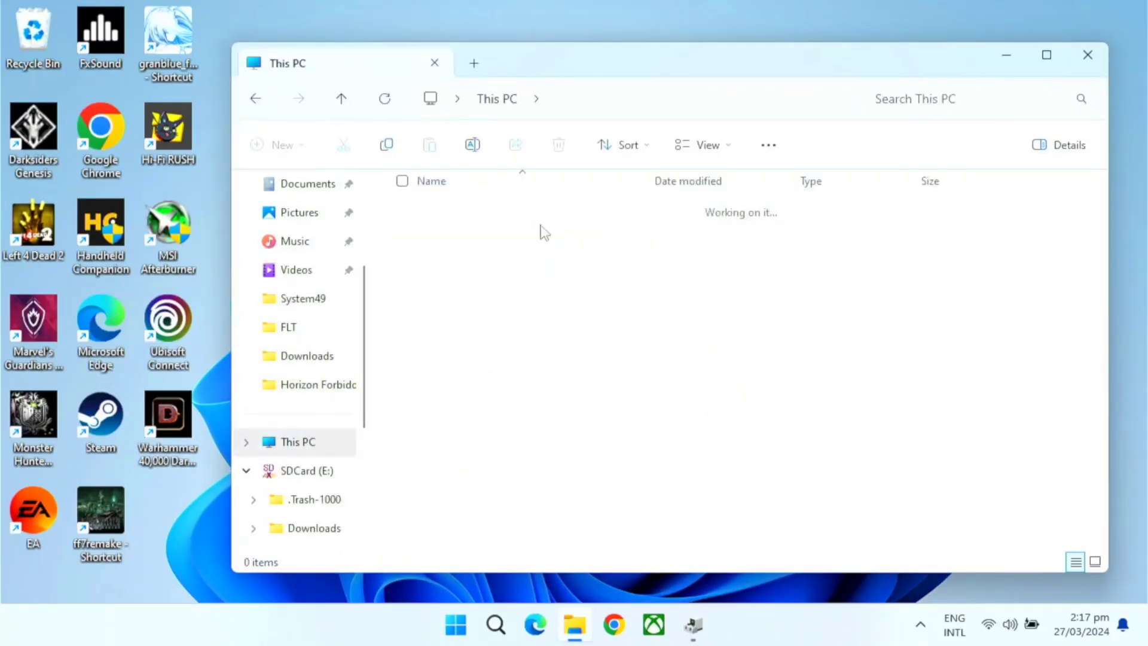
{"action": "double_click", "coordinate": [472, 215]}
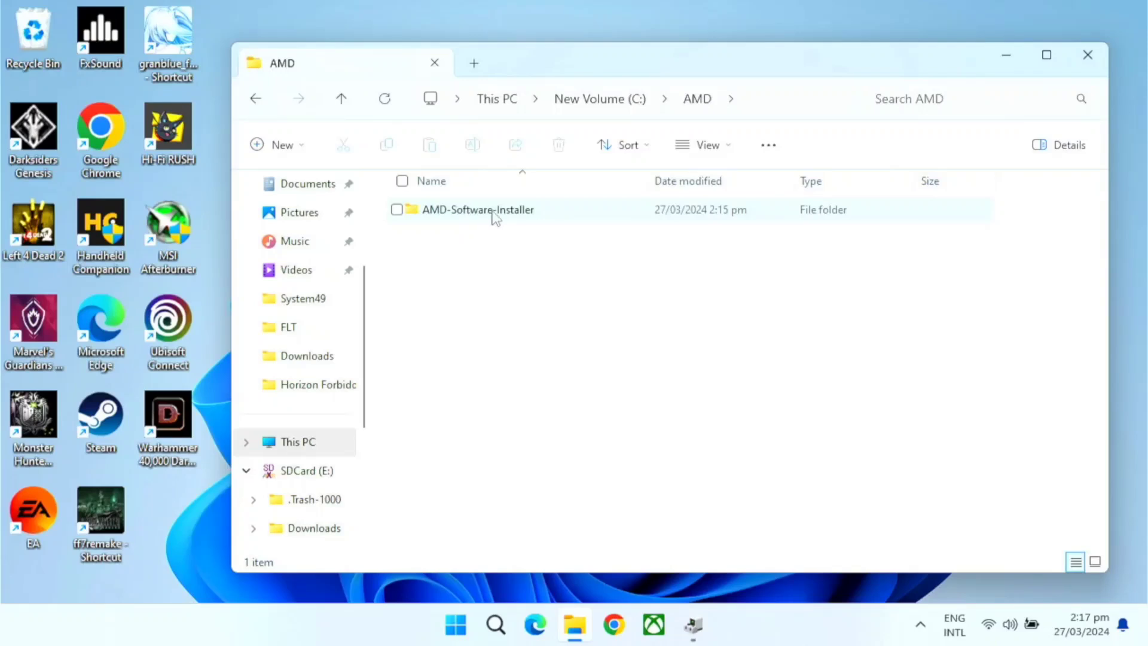
- Open the B401180 folder under AMD-Software-Installer\Packages\Drivers\Display\WT6A_INF
{"action": "double_click", "coordinate": [495, 213]}
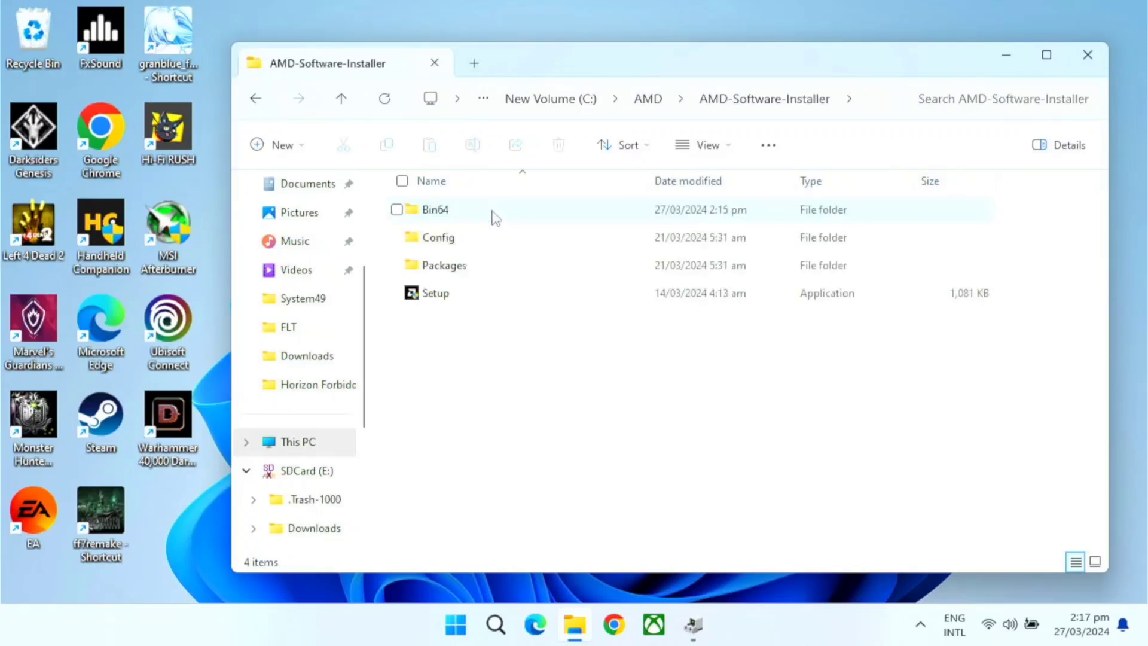
{"action": "double_click", "coordinate": [470, 270]}
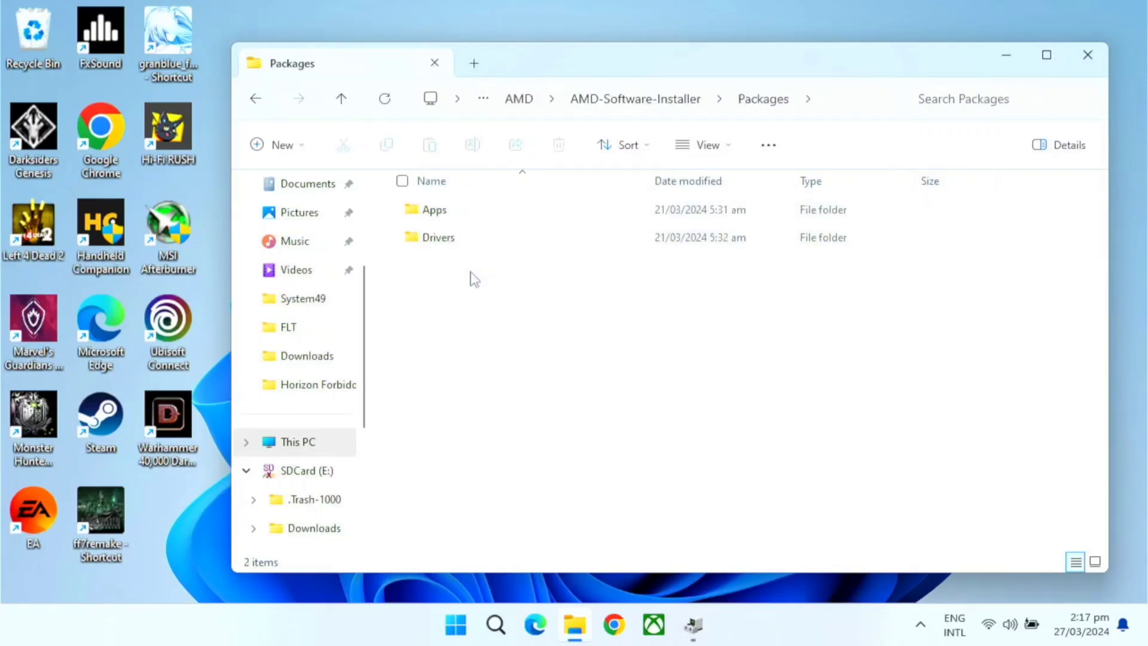
{"action": "double_click", "coordinate": [489, 246]}
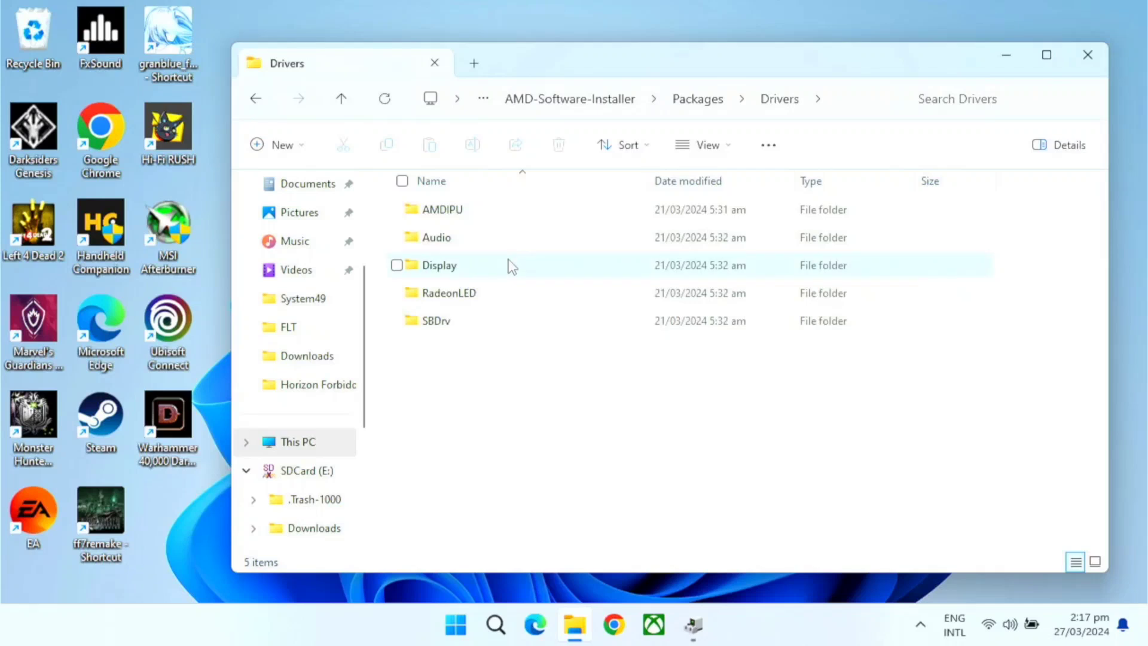
{"action": "double_click", "coordinate": [512, 267]}
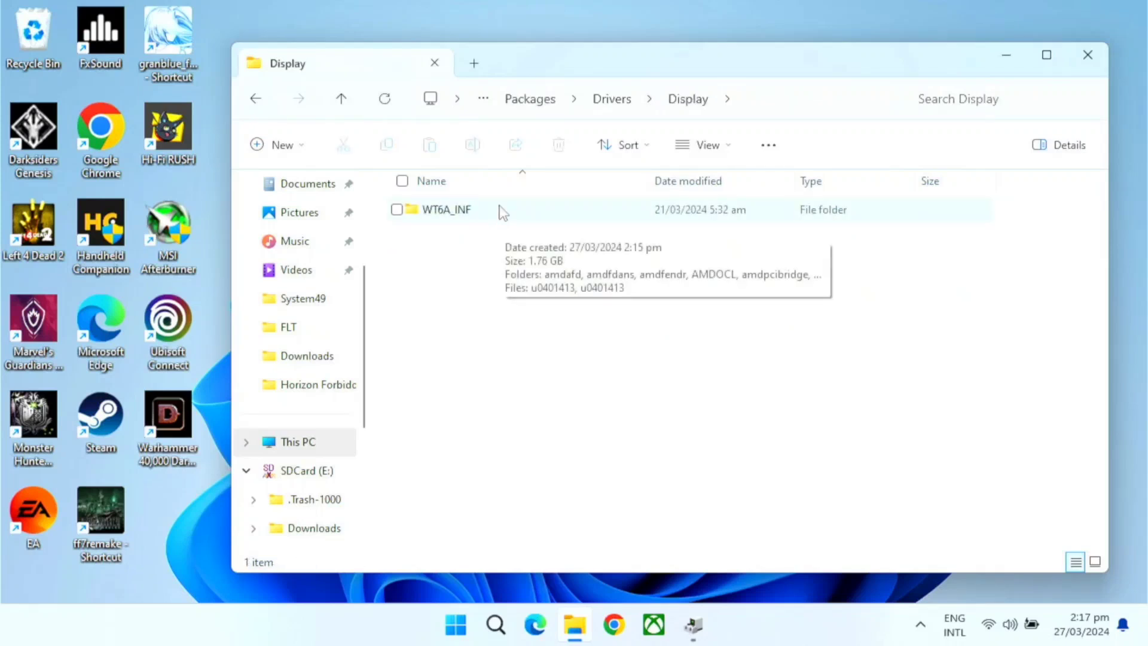
{"action": "double_click", "coordinate": [501, 212]}
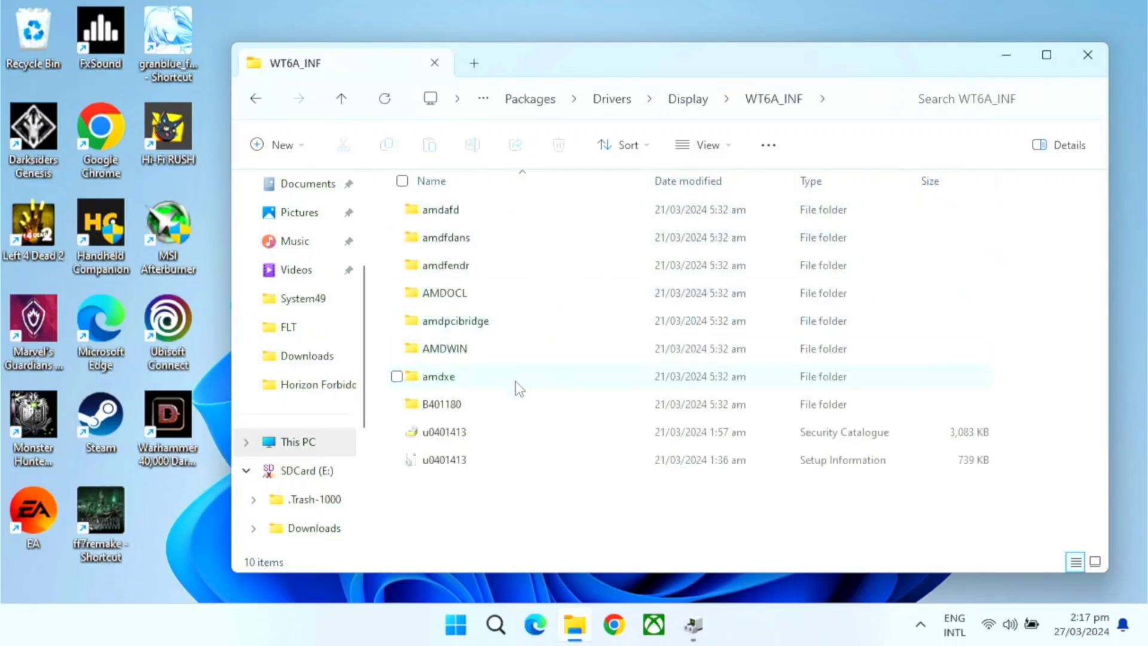
{"action": "double_click", "coordinate": [477, 406]}
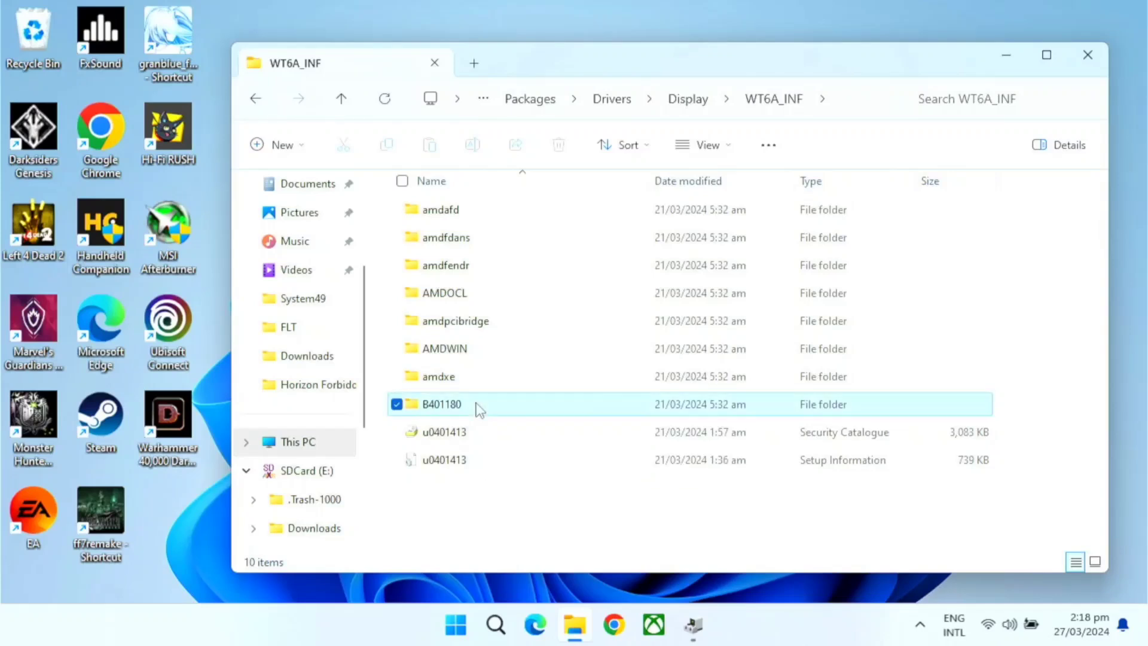
- Find and run the ccc2_install application in the B401180 folder, and close its setup window once it completes
{"action": "scroll", "coordinate": [565, 346], "scroll_direction": "down", "scroll_amount": 3}
{"action": "scroll", "coordinate": [570, 346], "scroll_direction": "down", "scroll_amount": 15}
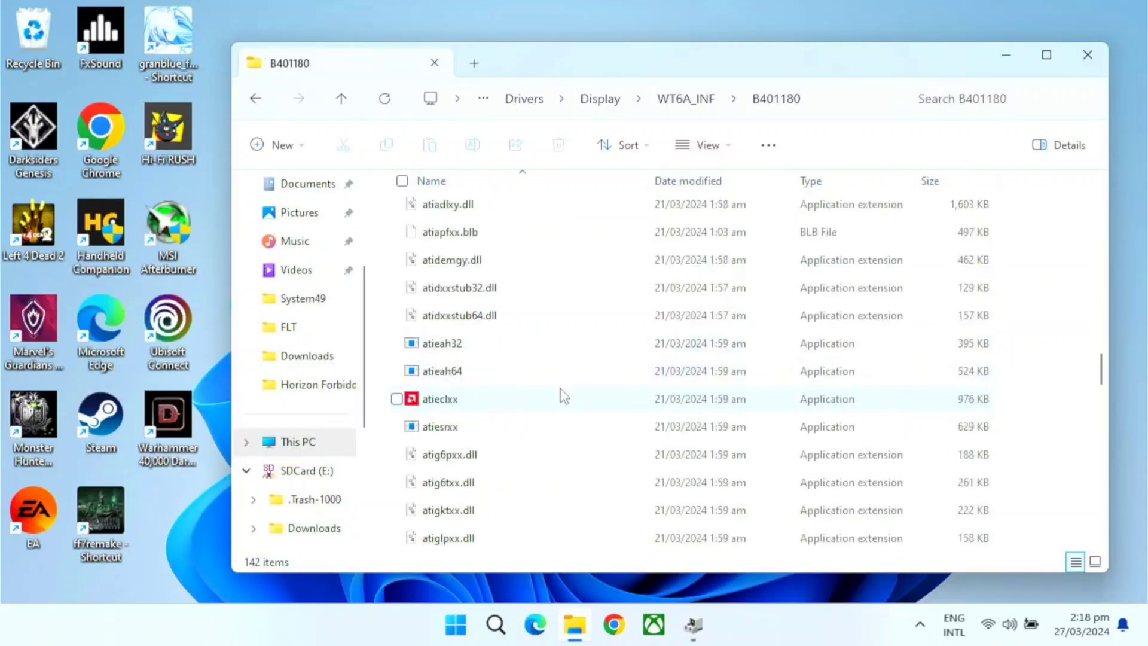
{"action": "scroll", "coordinate": [564, 396], "scroll_direction": "down", "scroll_amount": 15}
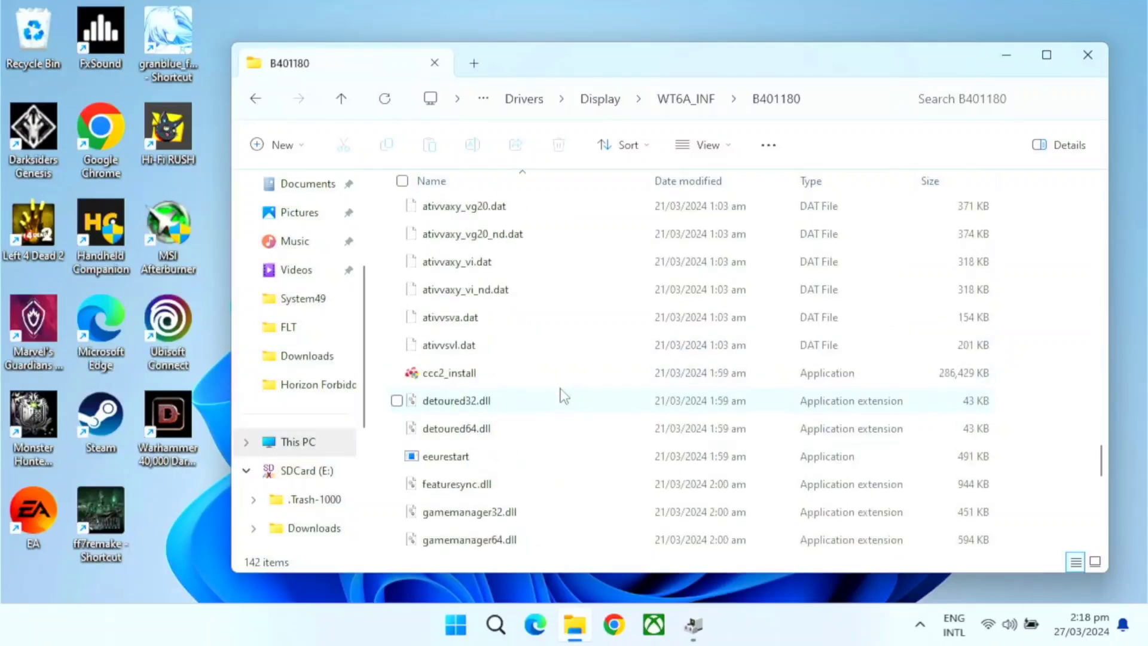
{"action": "mouse_move", "coordinate": [553, 382]}
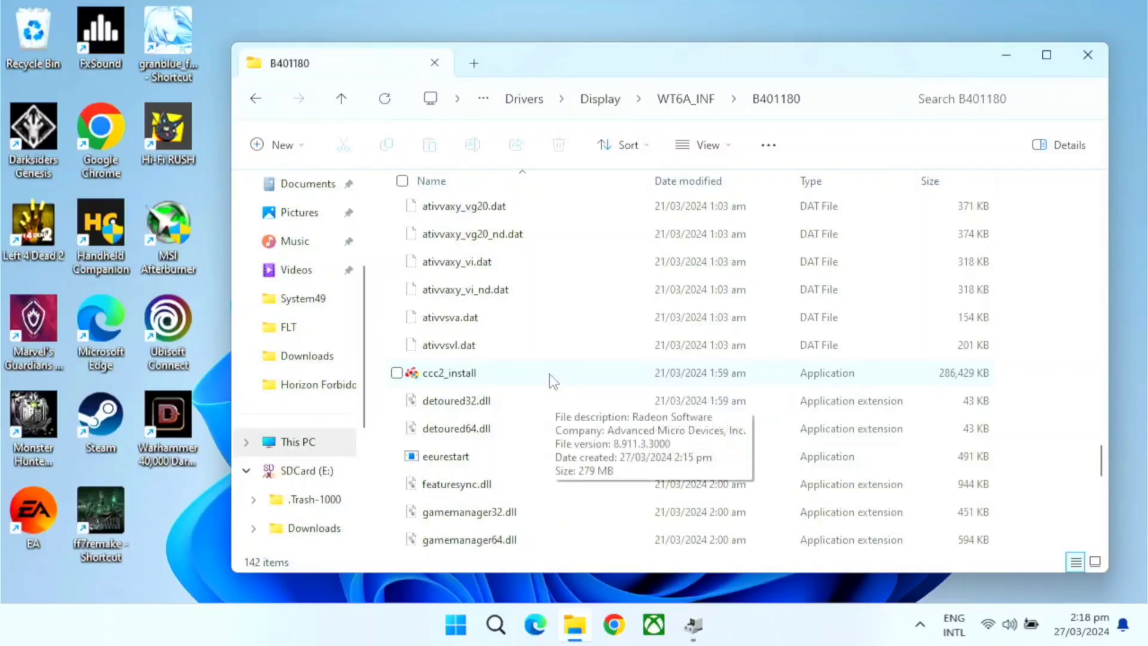
{"action": "double_click", "coordinate": [553, 382]}
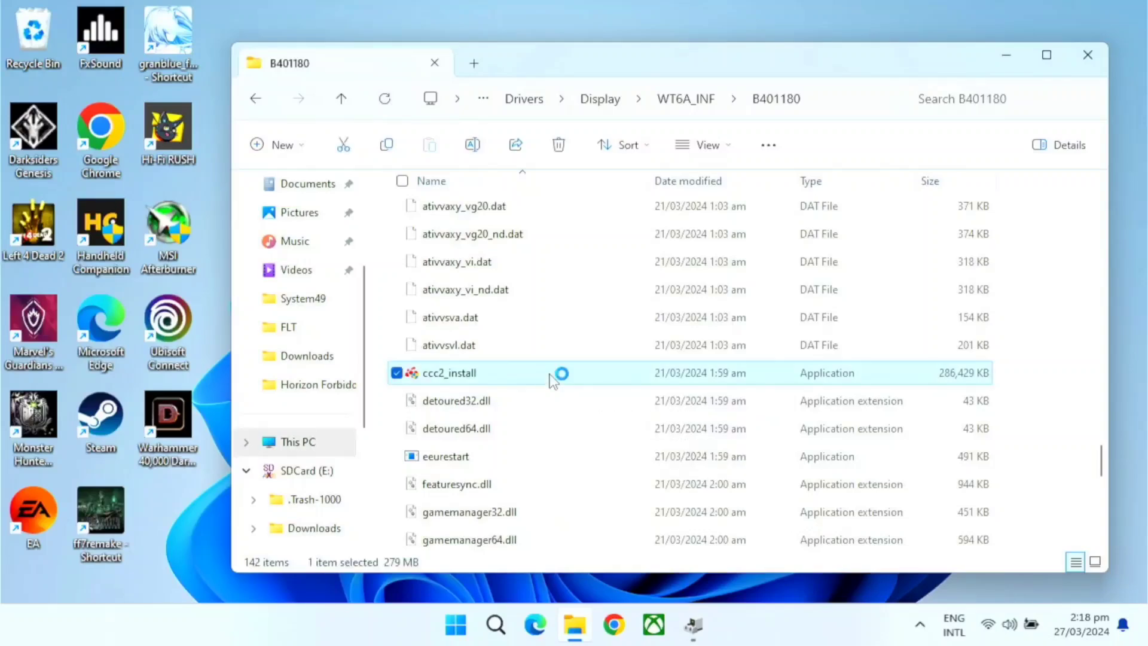
{"action": "left_click", "coordinate": [475, 462]}
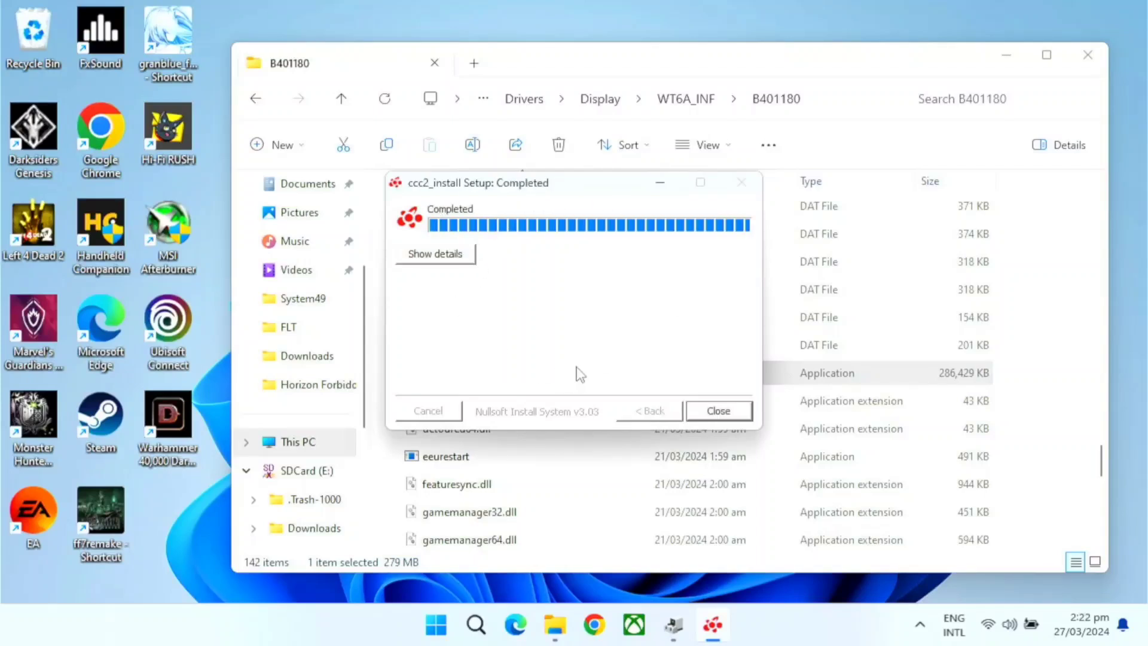
{"action": "left_click", "coordinate": [706, 411]}
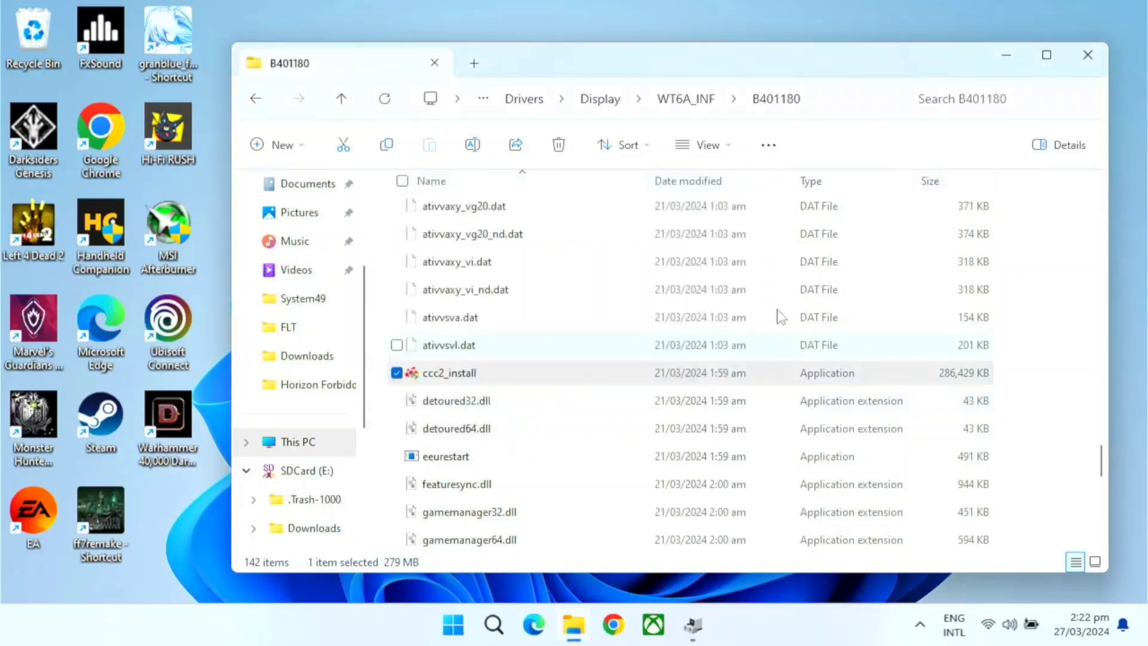
- Restart the handheld to finish the driver and Radeon software installation
{"action": "left_click", "coordinate": [455, 624]}
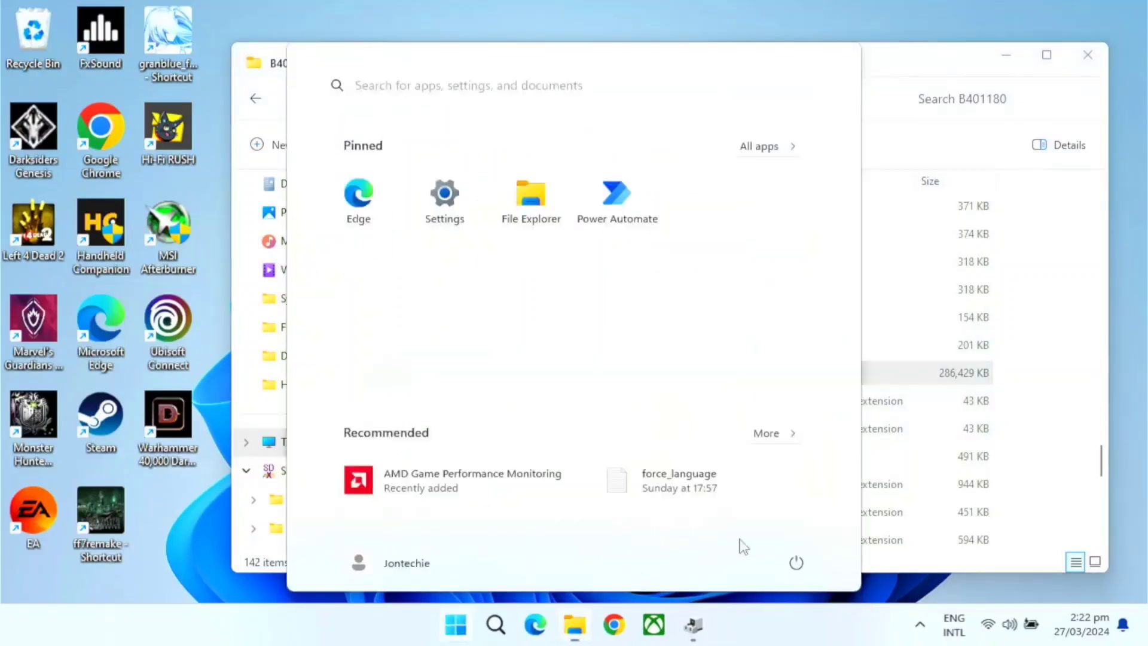
{"action": "left_click", "coordinate": [796, 562]}
{"action": "left_click", "coordinate": [786, 523]}
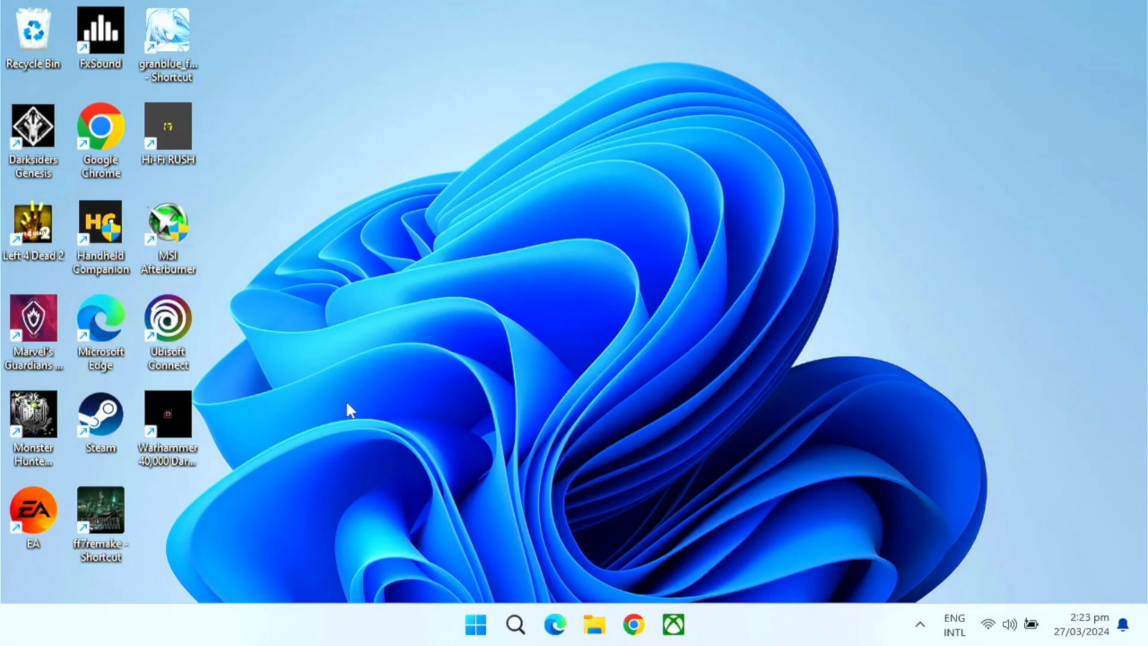
- Open AMD Software: Adrenalin Edition and toggle AMD Fluid Motion Frames off and back on in the Gaming graphics settings
{"action": "right_click", "coordinate": [564, 252]}
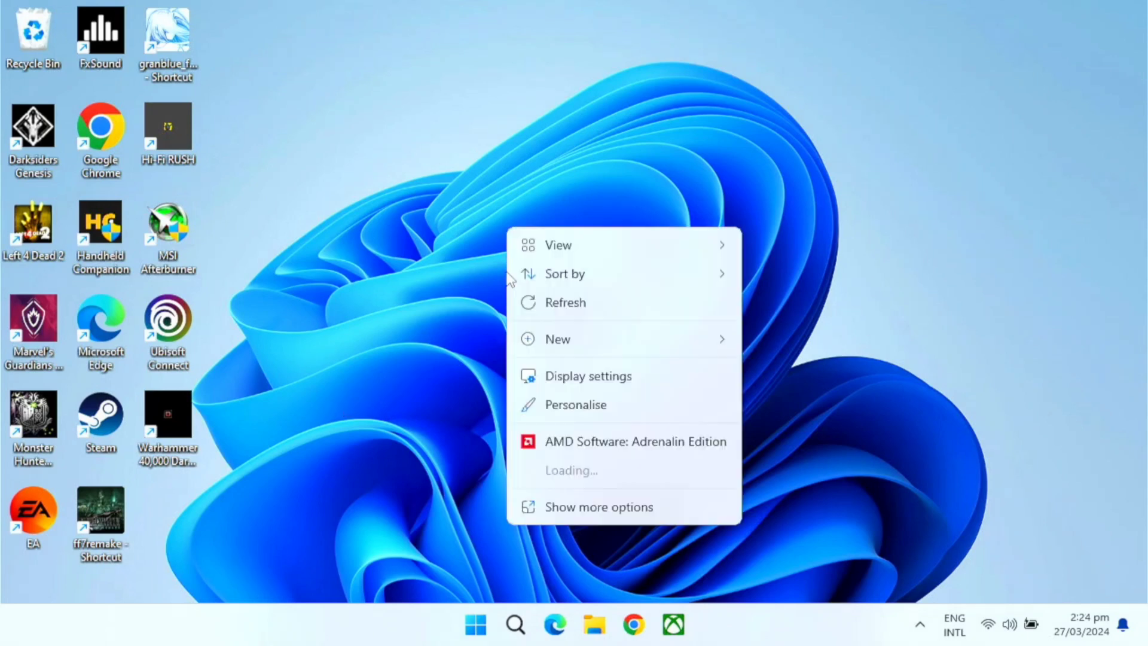
{"action": "left_click", "coordinate": [593, 447]}
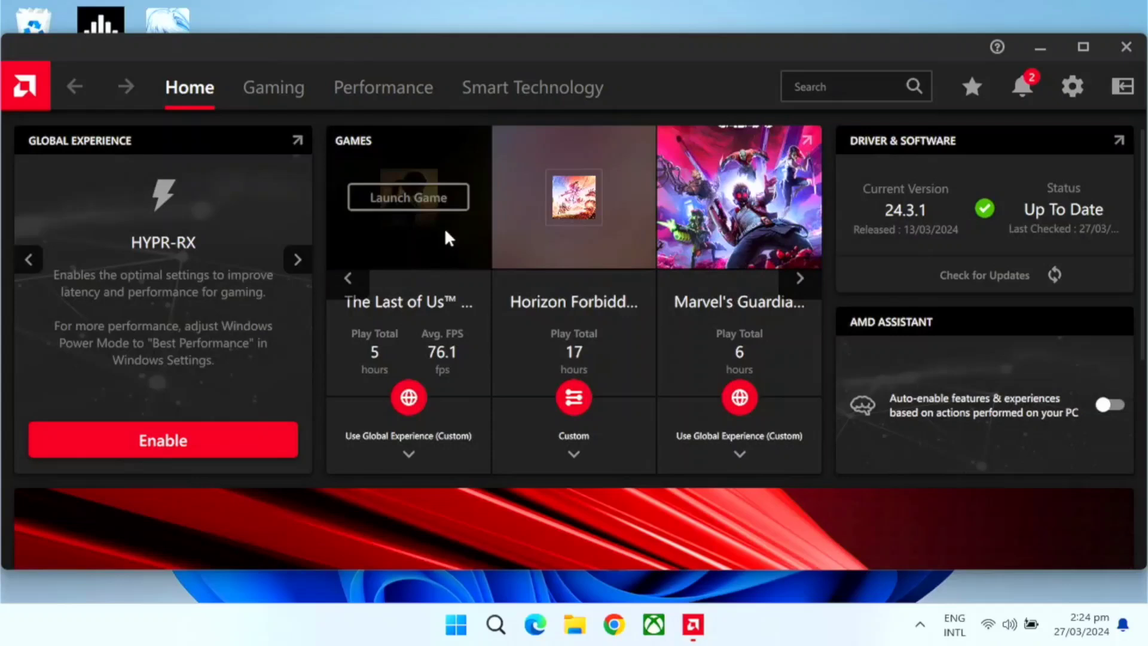
{"action": "left_click", "coordinate": [269, 90]}
{"action": "left_click", "coordinate": [118, 142]}
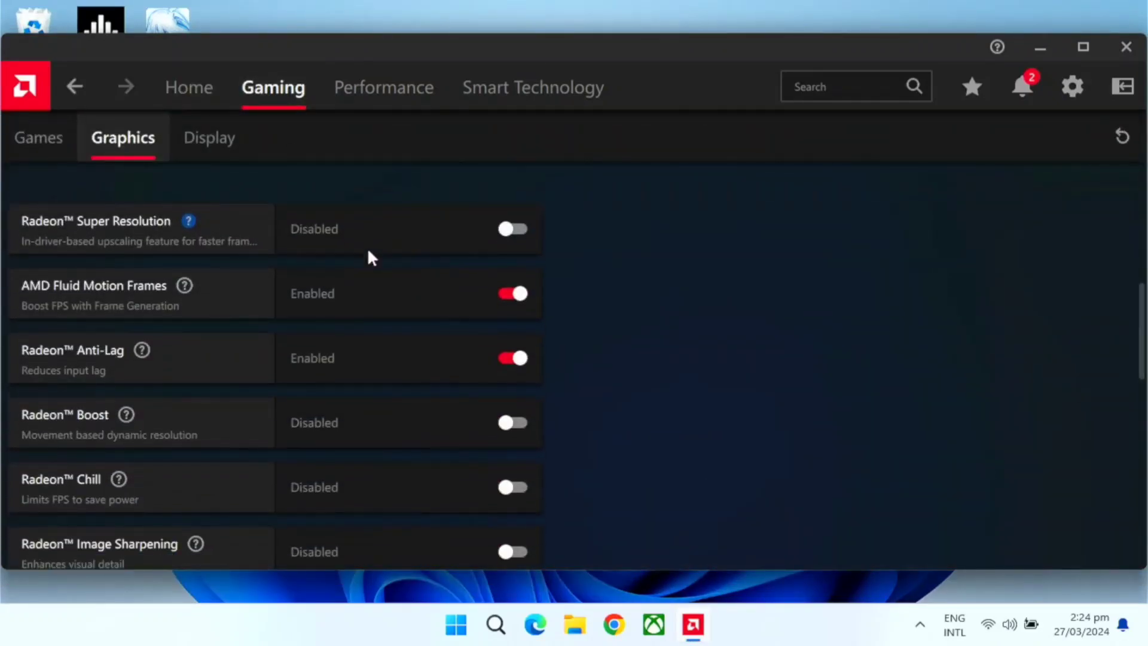
{"action": "left_click", "coordinate": [520, 295]}
{"action": "left_click", "coordinate": [518, 291]}
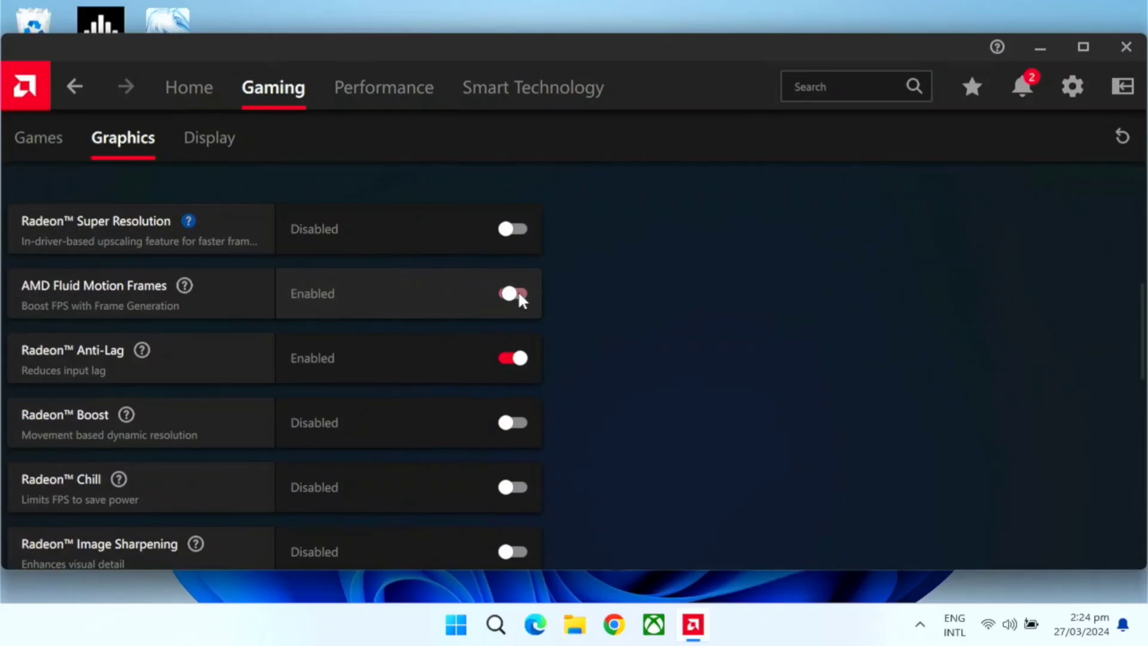
- Enable GPU Scaling and Integer Scaling in the Gaming display settings, and return to the desktop
{"action": "left_click", "coordinate": [229, 154]}
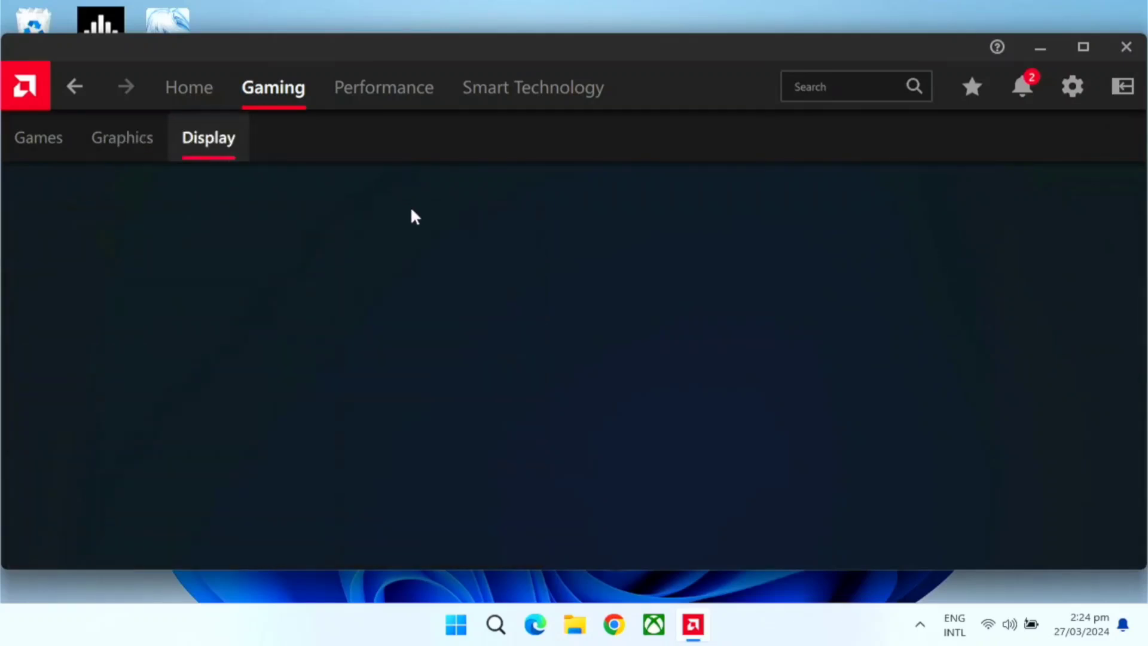
{"action": "scroll", "coordinate": [478, 326], "scroll_direction": "down", "scroll_amount": 3}
{"action": "scroll", "coordinate": [479, 326], "scroll_direction": "down", "scroll_amount": 4}
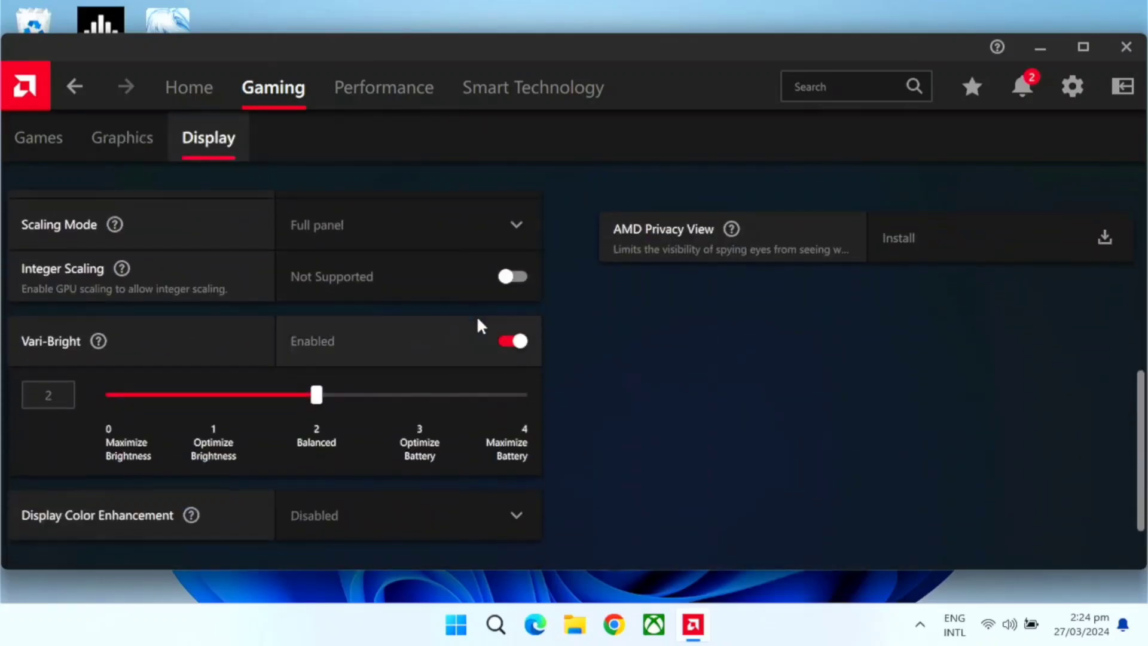
{"action": "scroll", "coordinate": [478, 325], "scroll_direction": "up", "scroll_amount": 1}
{"action": "left_click", "coordinate": [512, 222]}
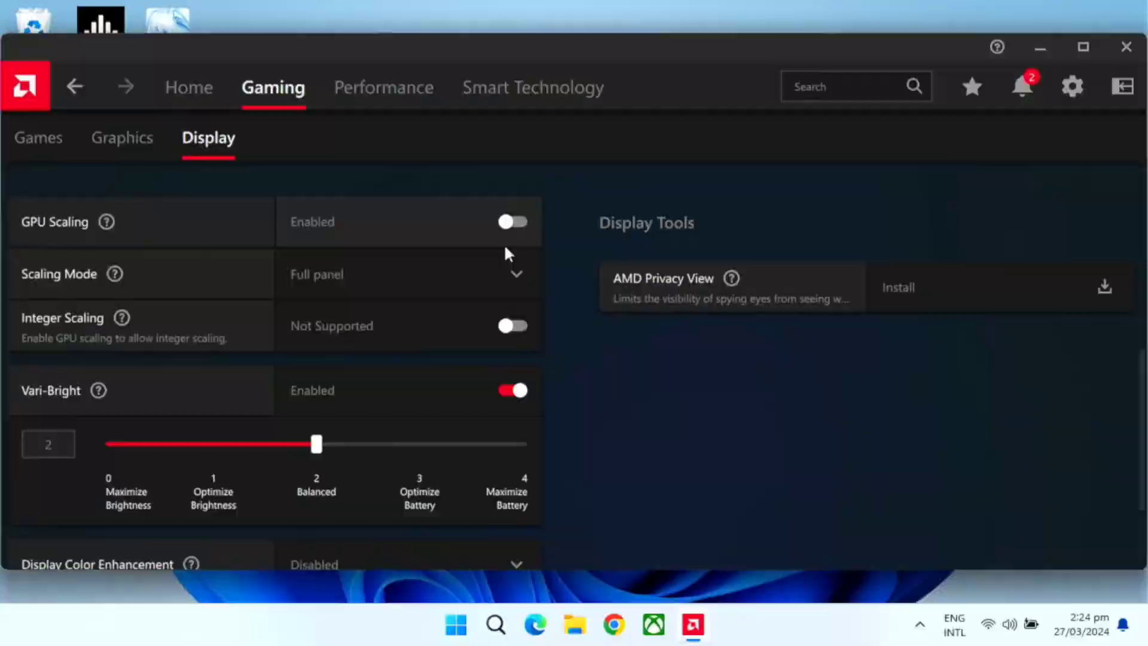
{"action": "left_click", "coordinate": [512, 324]}
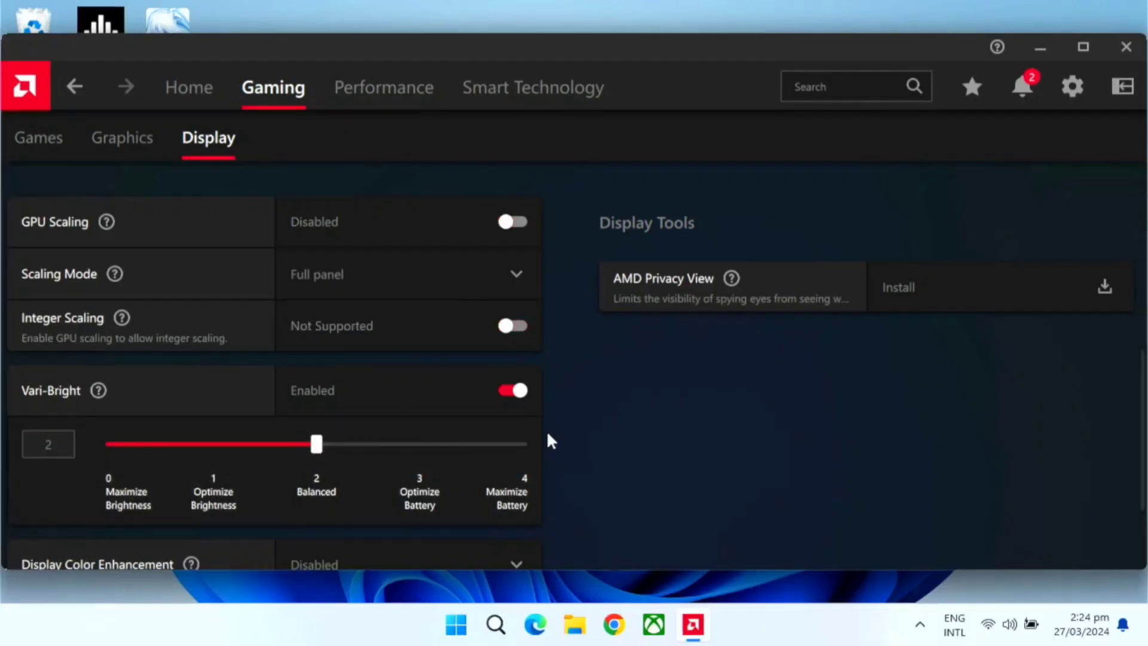
{"action": "left_click", "coordinate": [509, 222]}
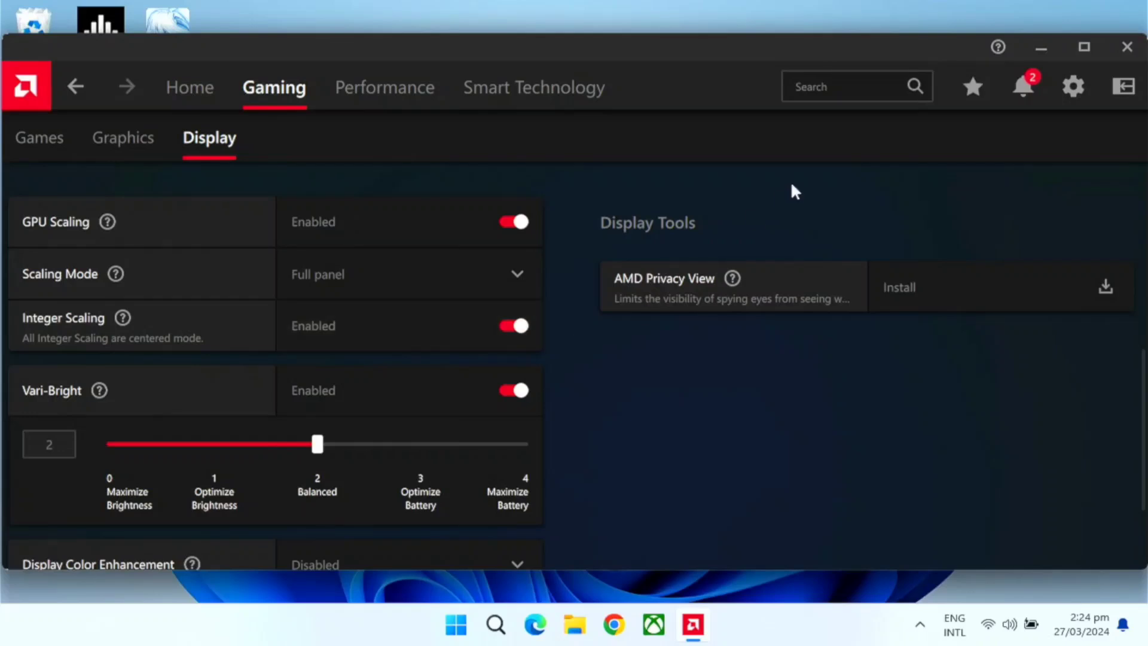
{"action": "left_click", "coordinate": [1084, 47]}
{"action": "key", "text": "super+d"}
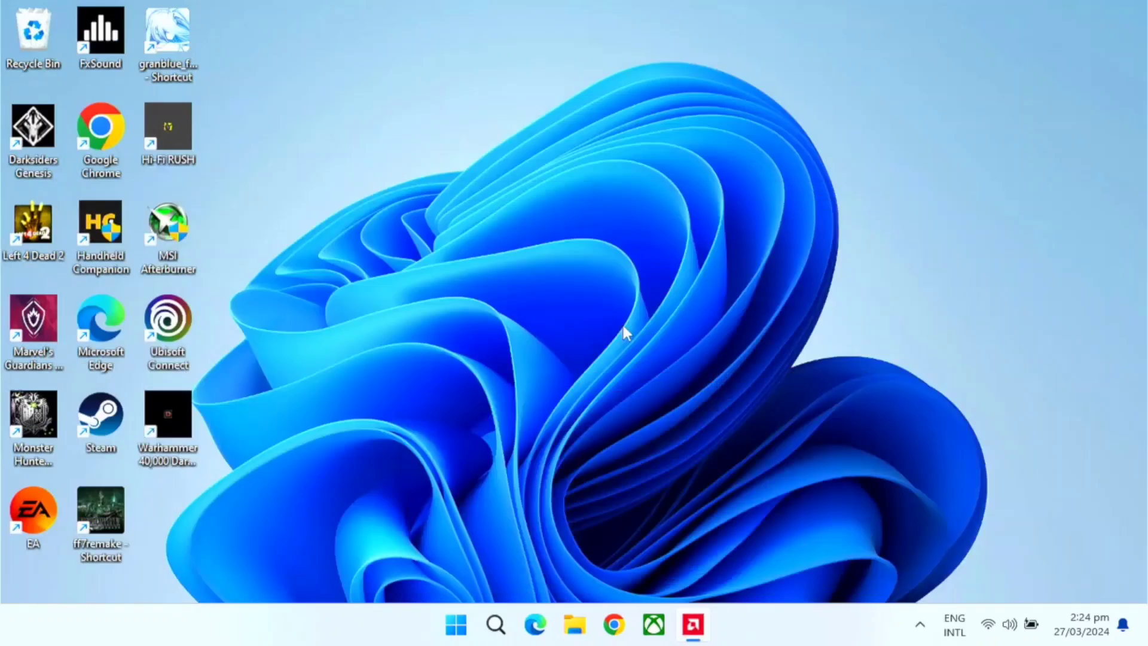